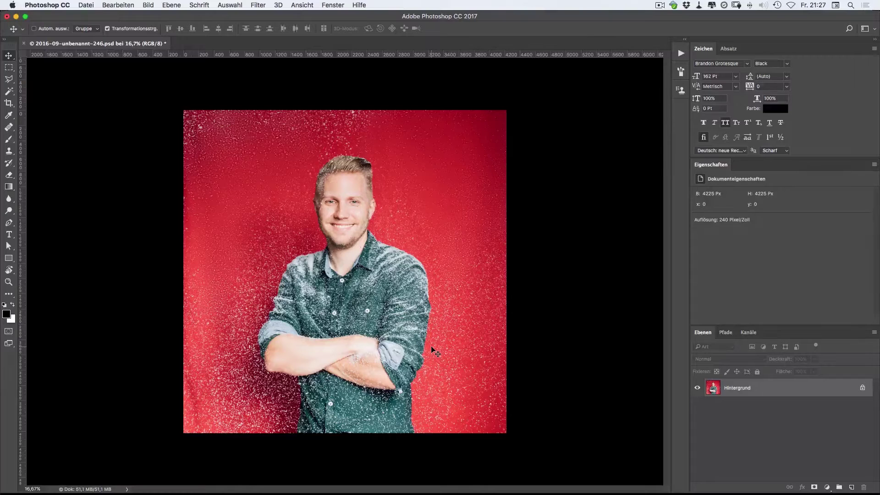
In Lightroom, browse the snow and bokeh texture shots full-size to pick four
key("super+Tab")
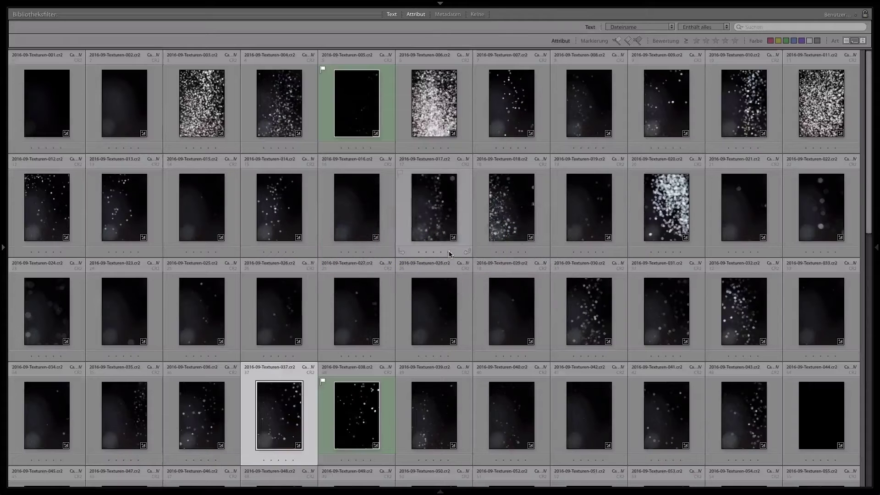
double_click(124, 103)
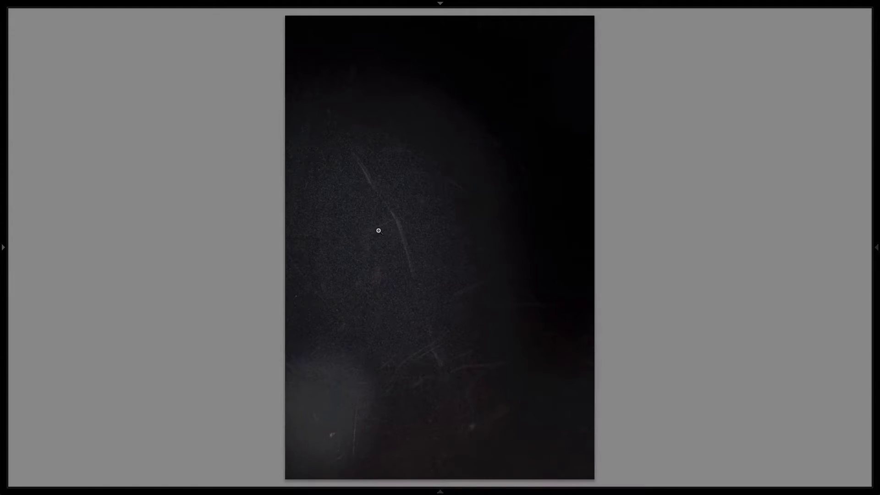
key("Right")
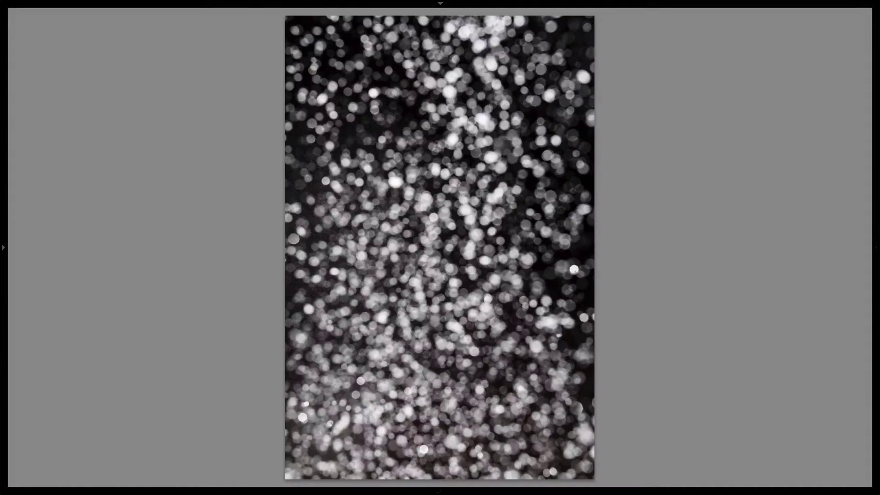
key("Right")
key("Right")
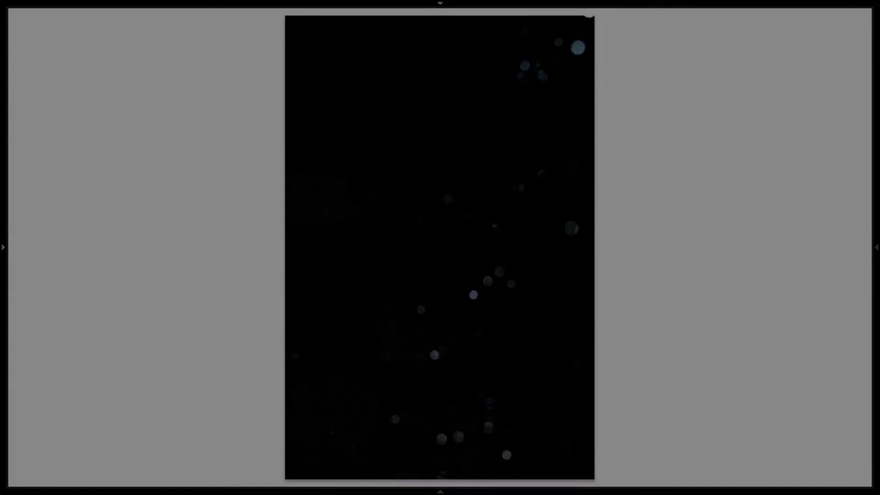
key("Left")
key("Left")
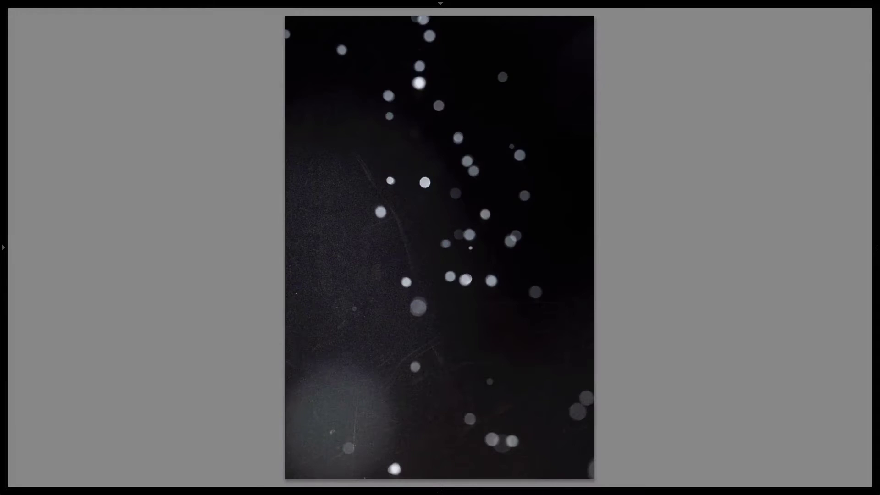
key("Right")
key("Right")
key("Right")
key("Right")
key("Right")
key("Right")
key("Left")
key("Right")
key("Left")
key("Right")
key("Left")
key("Right")
key("Right")
key("Right")
key("Right")
key("Right")
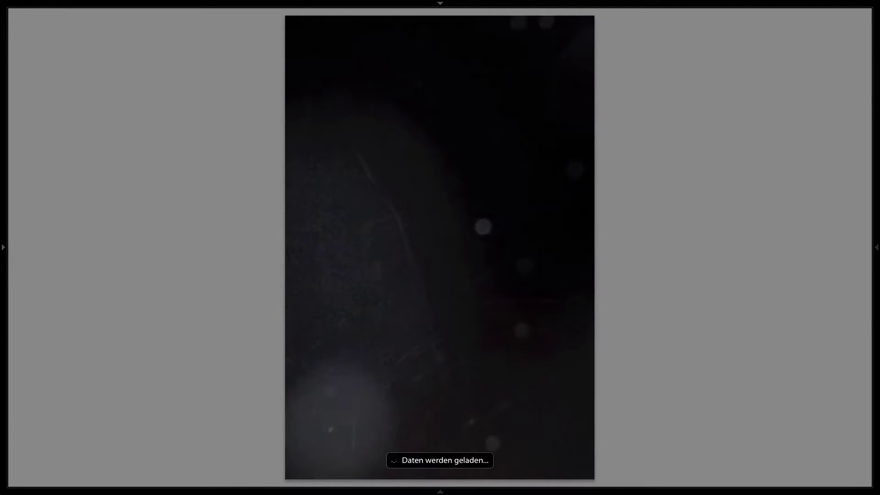
key("Right")
key("Right")
key("Right")
key("Right")
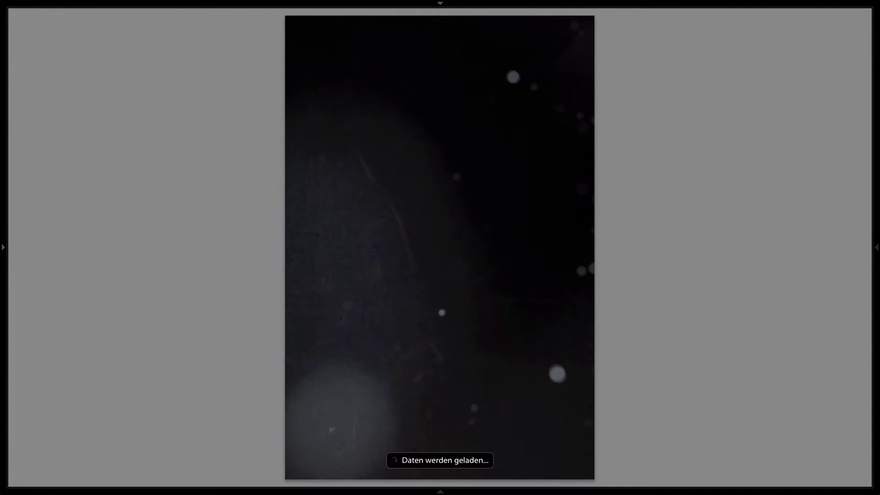
key("Right")
key("Right")
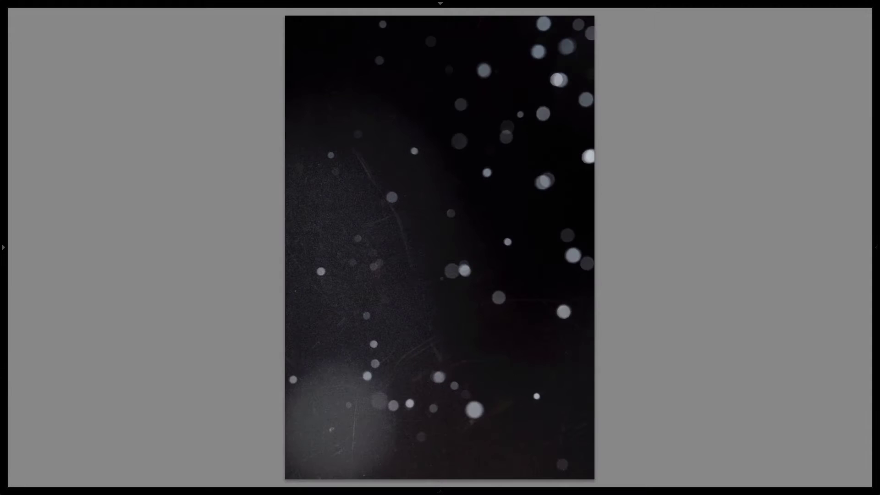
key("Right")
key("Right")
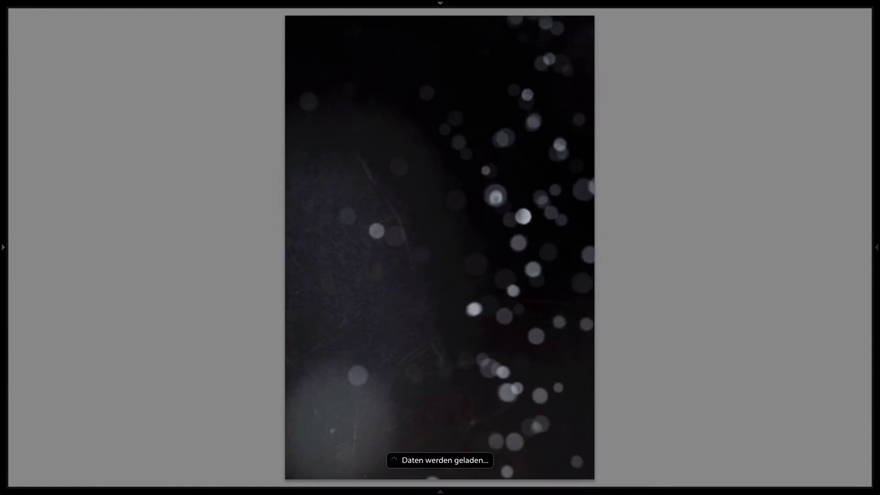
key("Right")
key("Right")
key("Right")
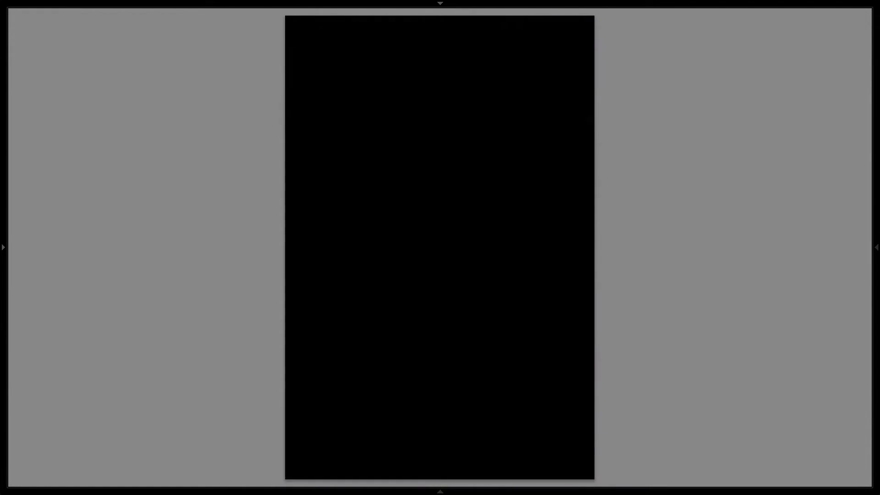
key("Right")
key("Right")
key("Right")
key("Right")
key("Right")
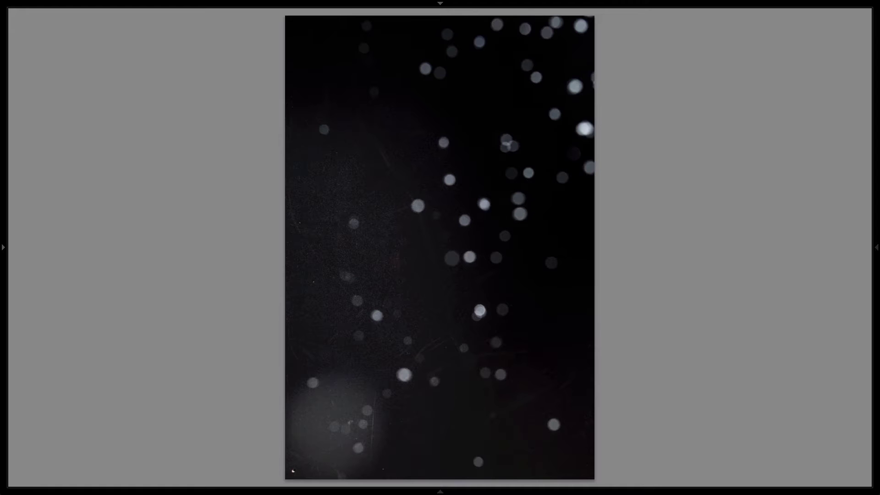
key("Right")
key("Right")
key("Right")
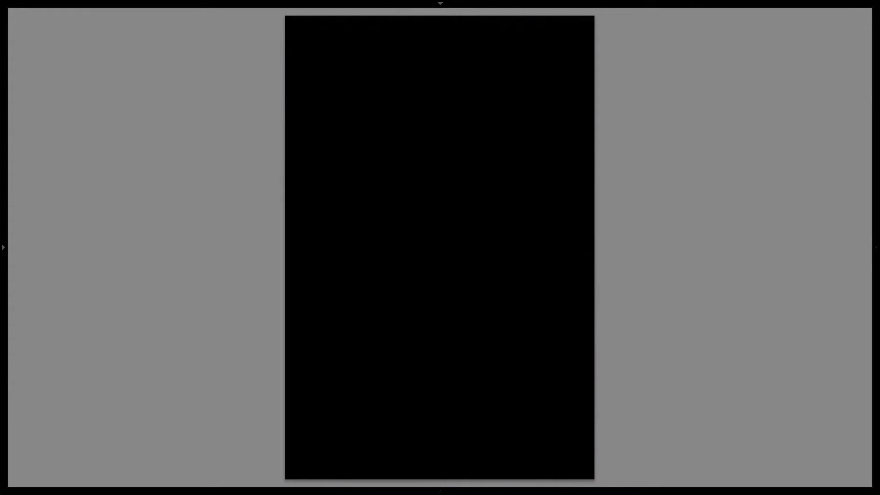
key("Right")
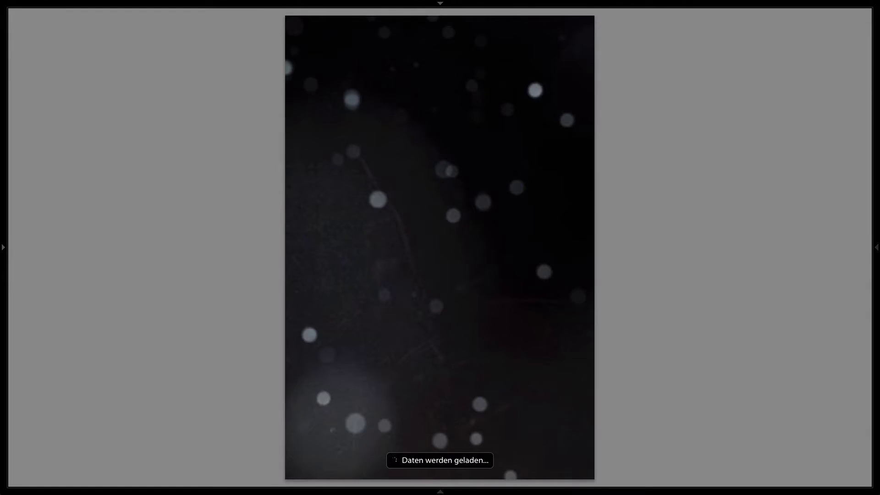
key("Right")
key("Right")
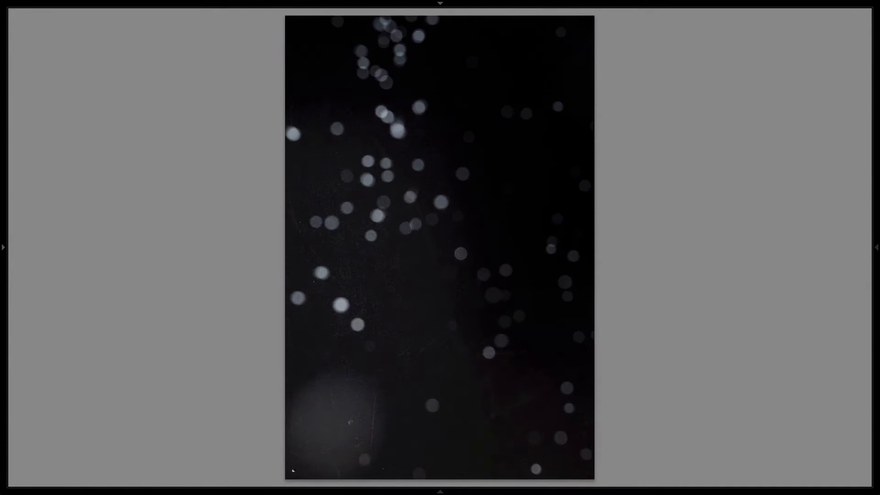
Filter the grid to flagged photos and review the four chosen textures full-size
key("g")
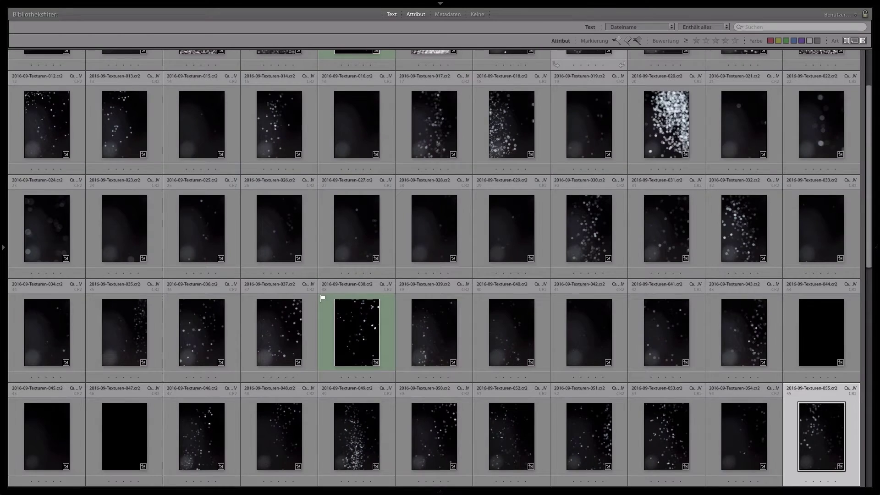
key("ctrl+l")
key("e")
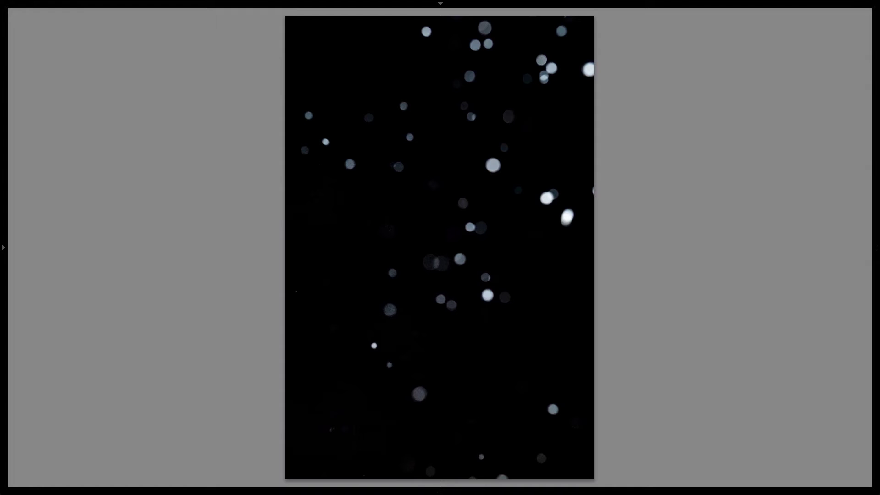
key("Right")
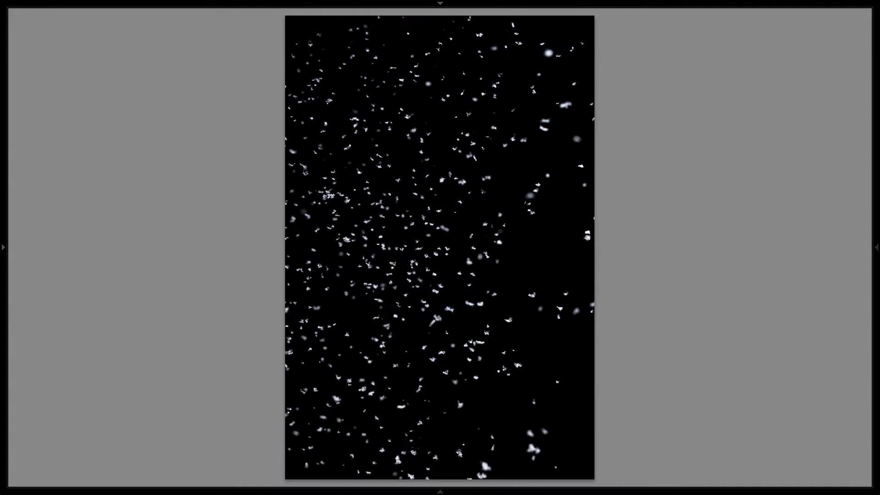
key("Right")
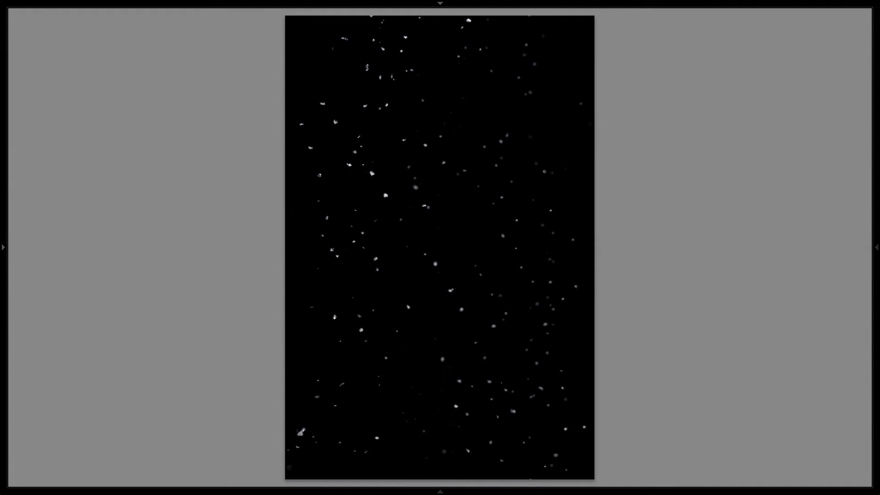
key("Right")
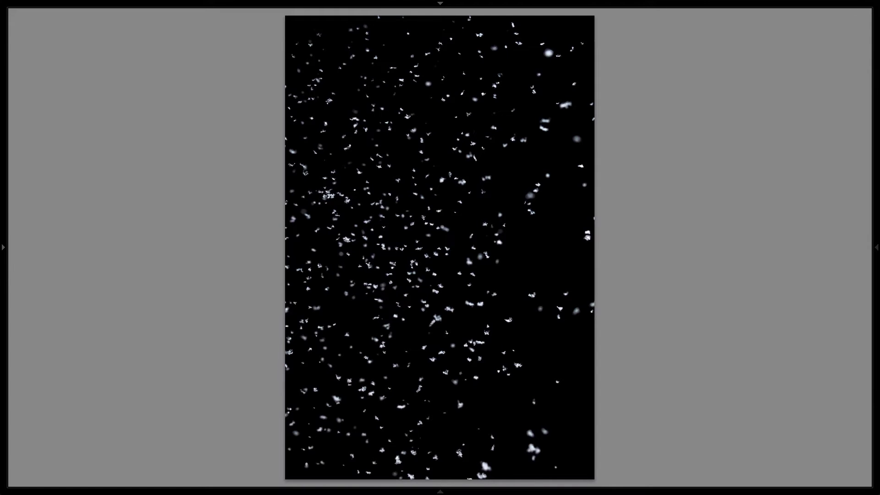
key("Right")
key("Right")
key("Left")
key("Right")
key("Left")
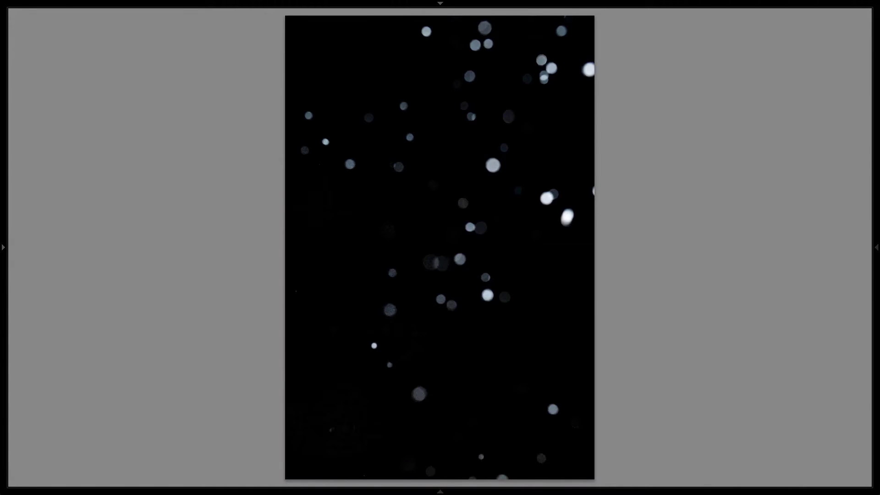
key("Left")
Select all four flagged textures and send them to Edit in Adobe Photoshop CC 2017
key("g")
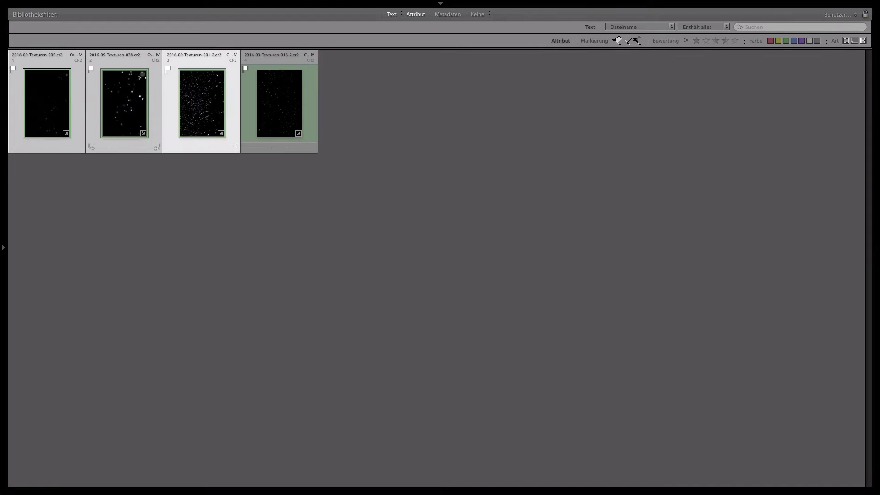
key("shift+Right")
key("ctrl+d")
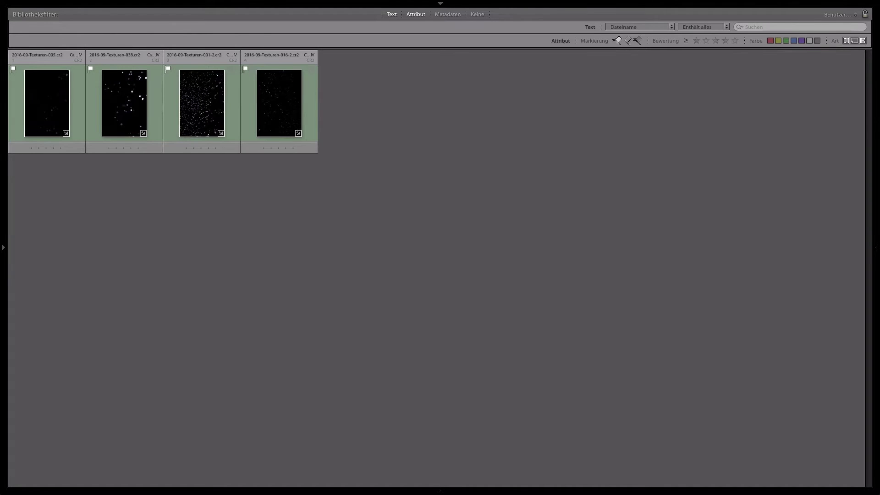
left_click(46, 104)
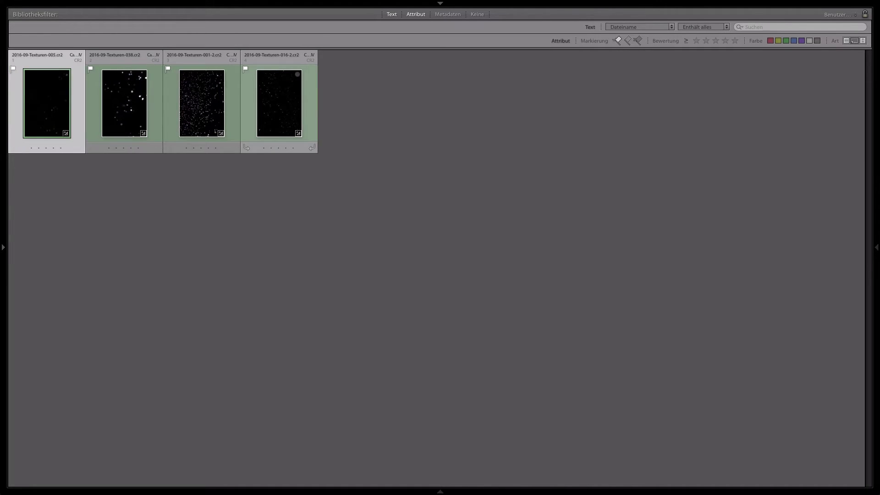
key("ctrl+a")
right_click(209, 114)
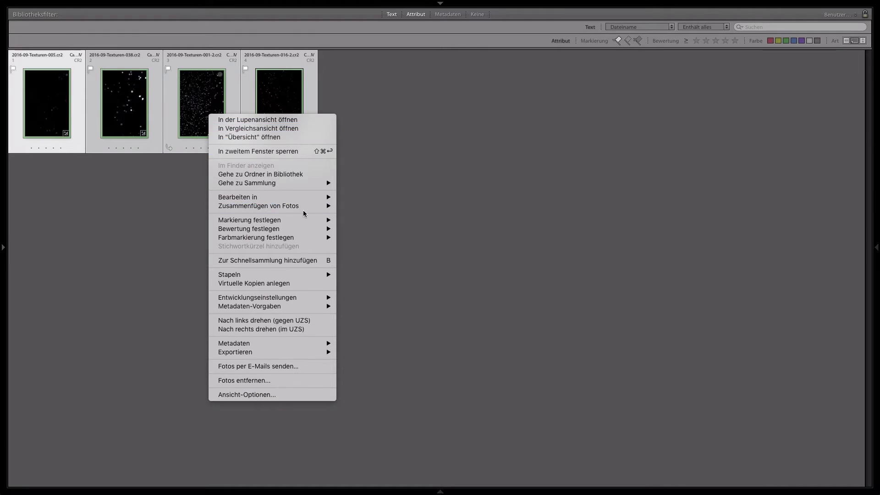
mouse_move(268, 197)
left_click(394, 198)
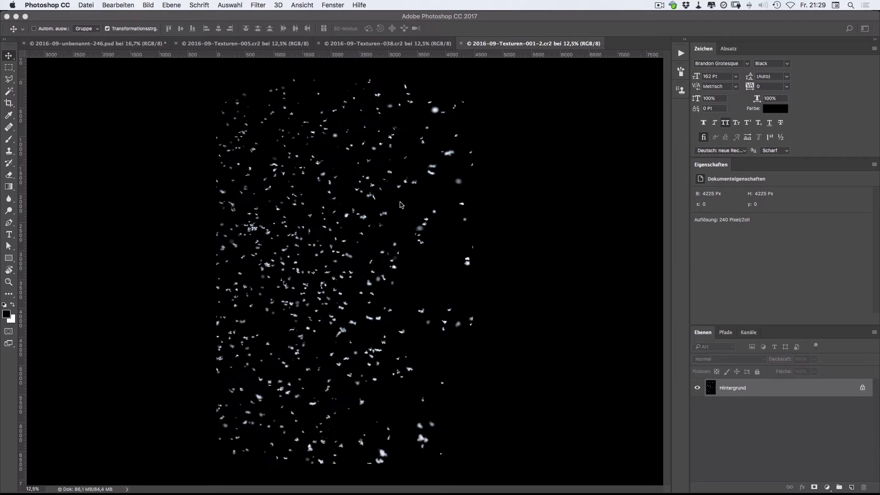
Set the canvas surround to Dunkelgrau and look through the snow and bokeh texture documents
right_click(100, 198)
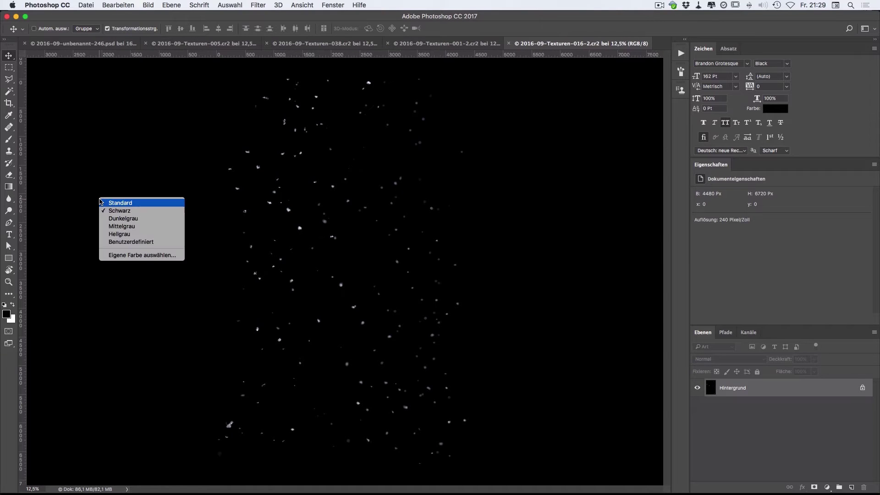
left_click(145, 203)
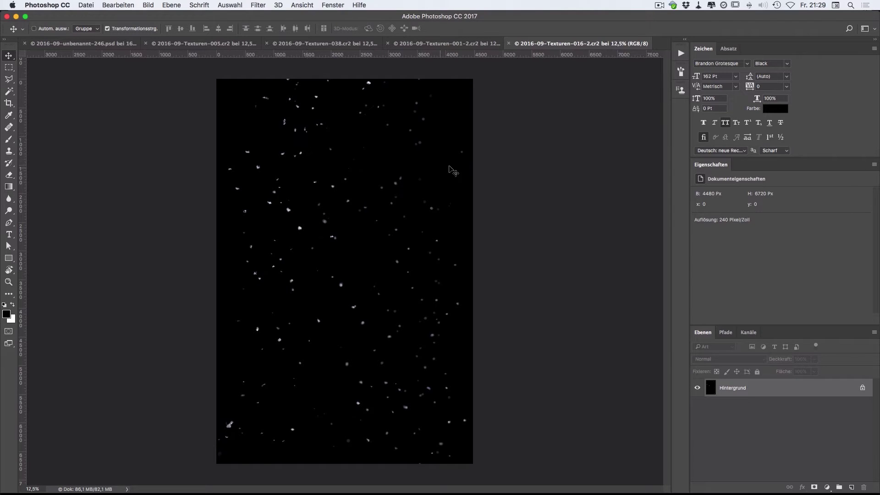
left_click(456, 45)
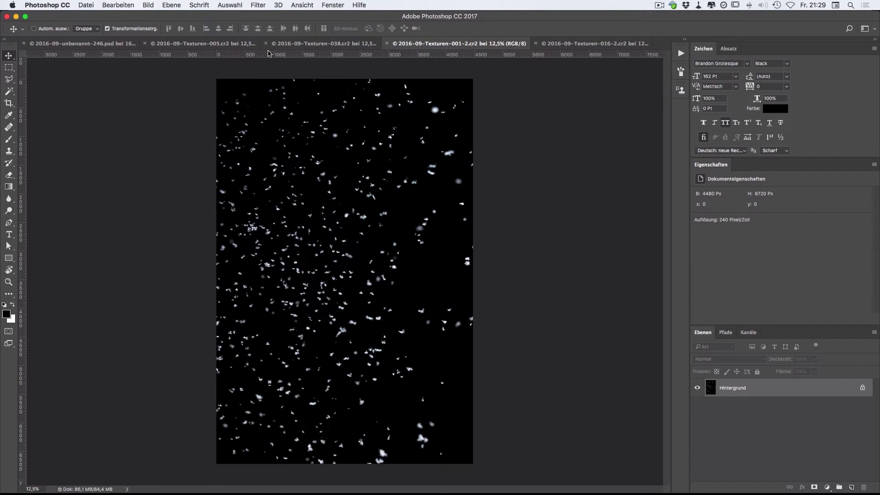
left_click(320, 45)
left_click(215, 44)
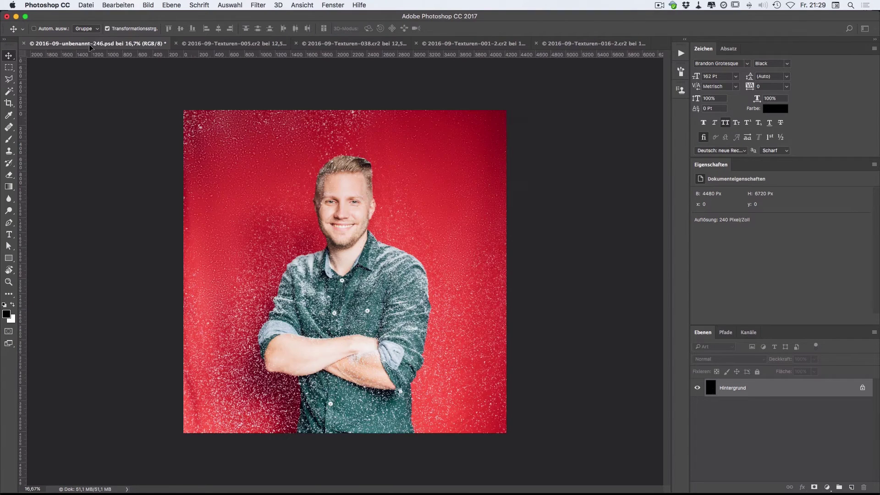
Add the dark bokeh texture as a smart-object layer and close Texturen-005 without saving
left_click_drag(88, 45, 302, 186)
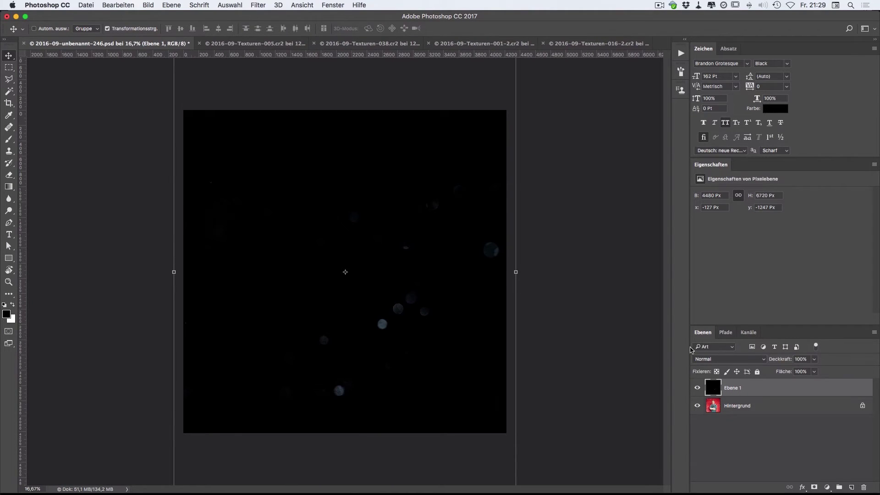
right_click(777, 386)
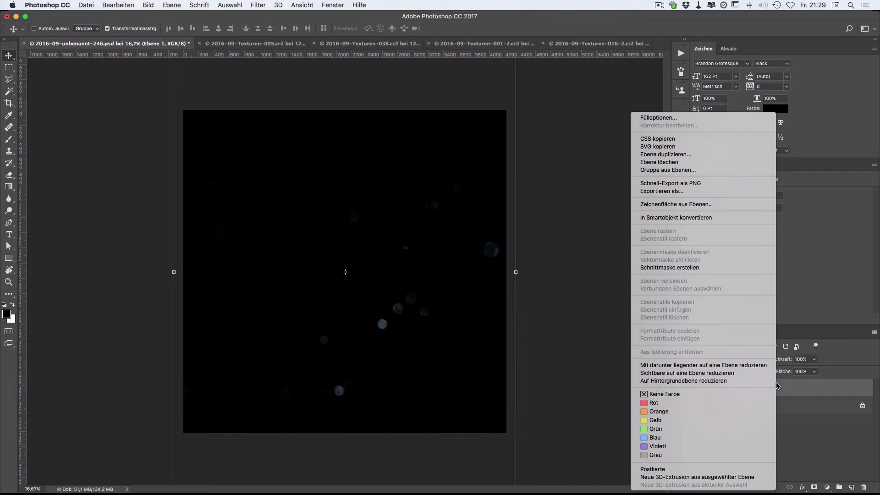
left_click(703, 218)
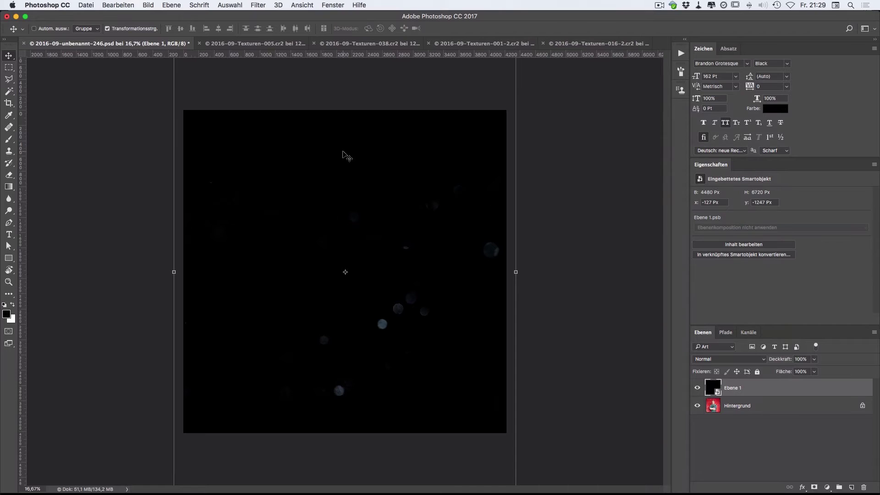
left_click(256, 44)
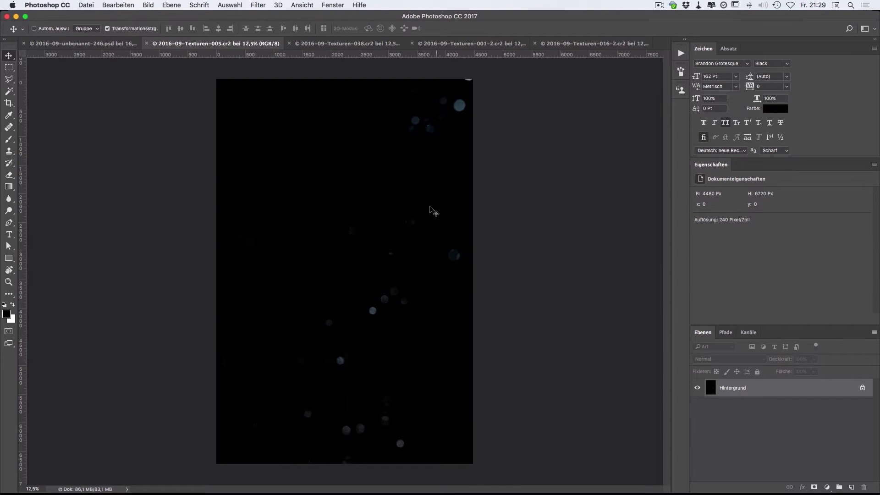
left_click(147, 43)
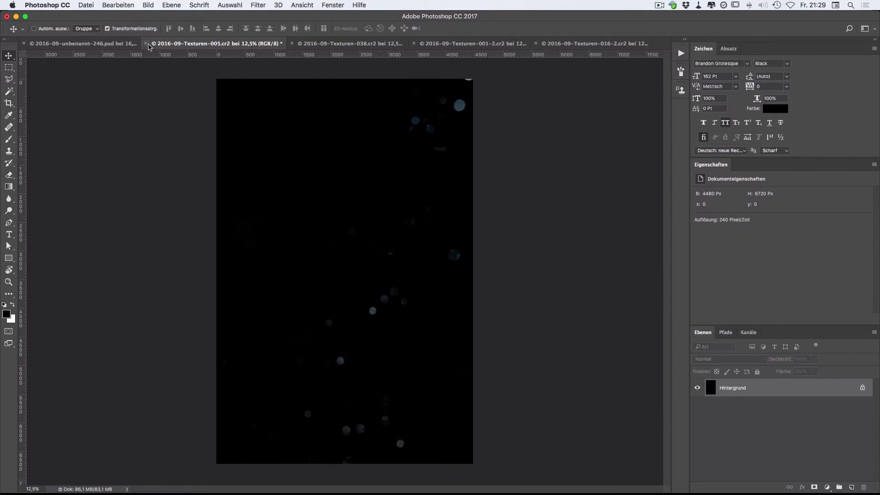
left_click(415, 172)
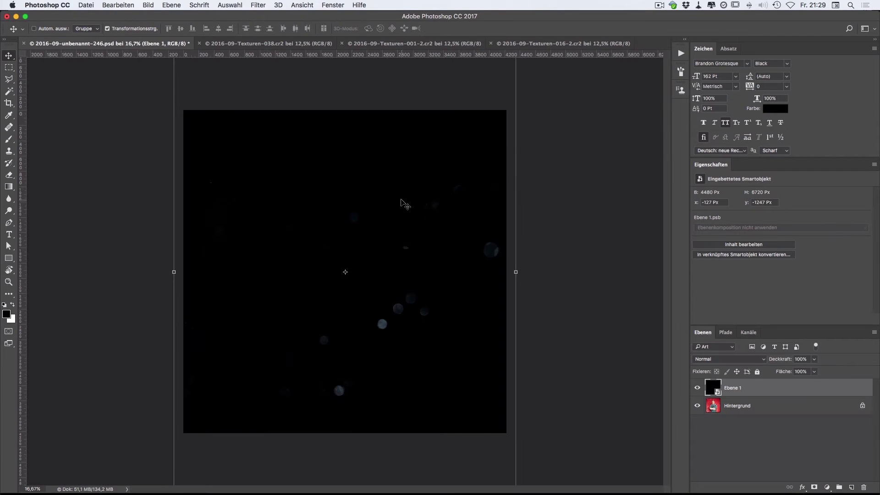
Bring the Texturen-038 bokeh and 001 snow textures into the portrait as smart objects
left_click(266, 43)
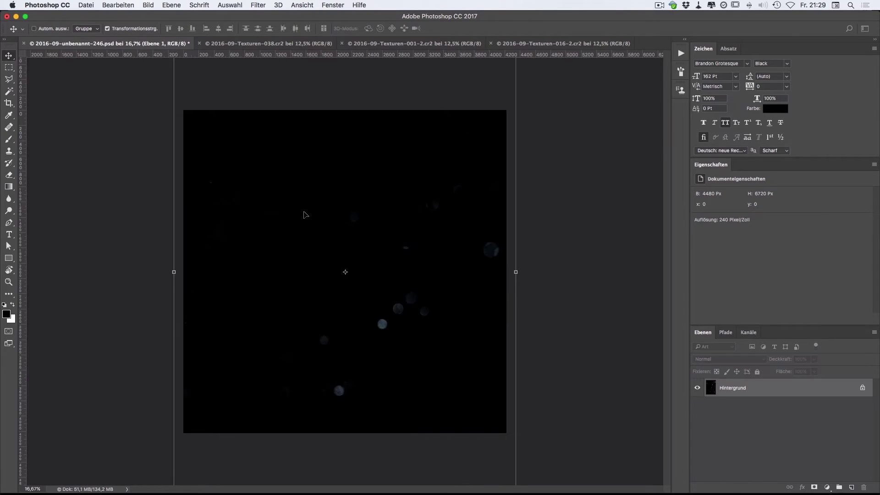
left_click_drag(130, 47, 306, 214)
right_click(768, 384)
left_click(399, 44)
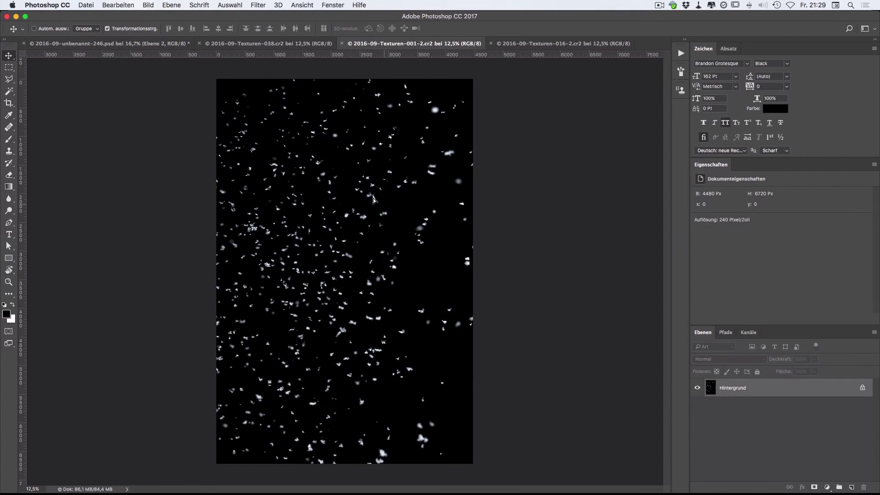
left_click_drag(375, 201, 348, 210)
right_click(764, 411)
left_click(679, 218)
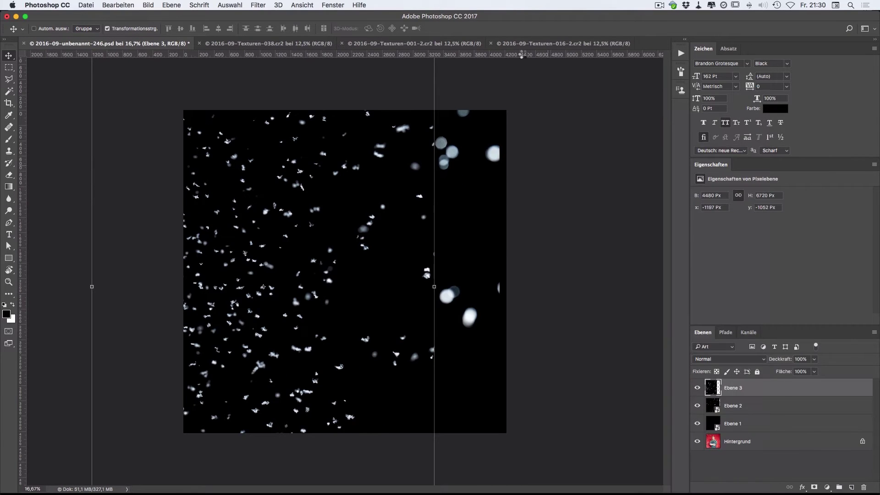
Add the Texturen-016 snow texture as a smart object and hide Ebene 2–4
left_click(566, 43)
left_click_drag(381, 168, 341, 197)
right_click(786, 388)
left_click(728, 217)
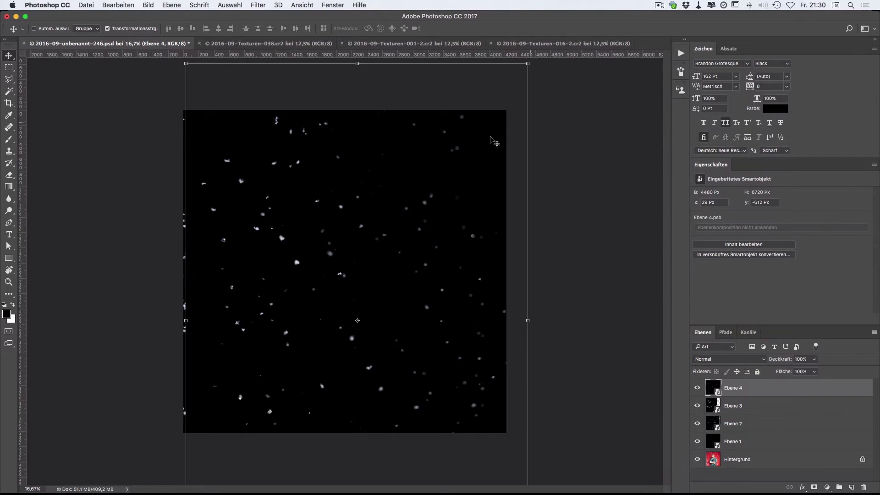
left_click_drag(705, 389, 696, 423)
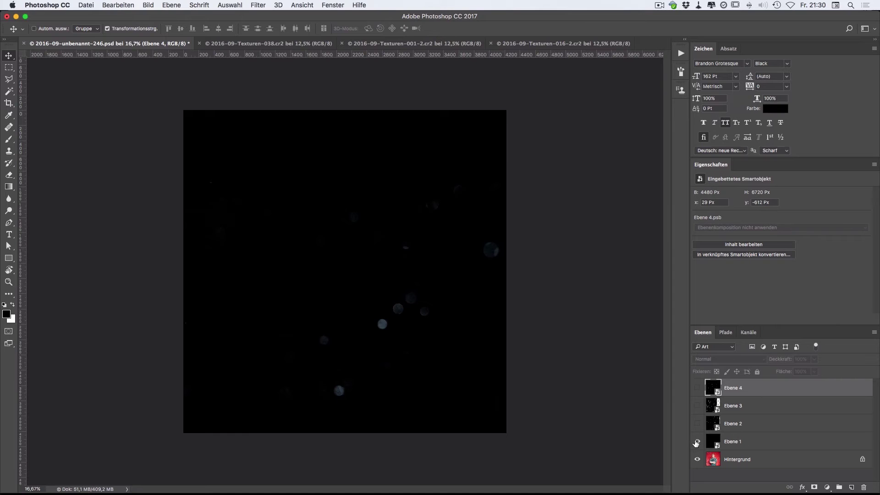
Hide Ebene 1, compare the snow layers, then show only Ebene 2 and move it
left_click(697, 441)
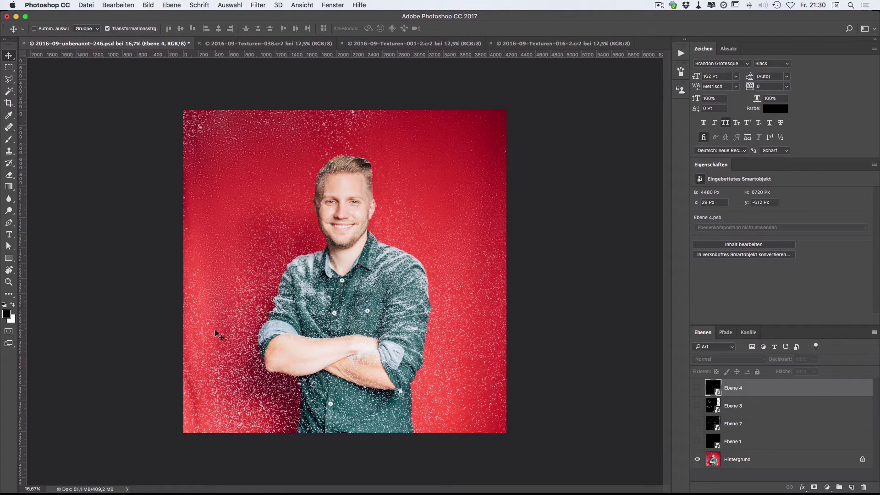
left_click(698, 389)
left_click(697, 388)
left_click(697, 405)
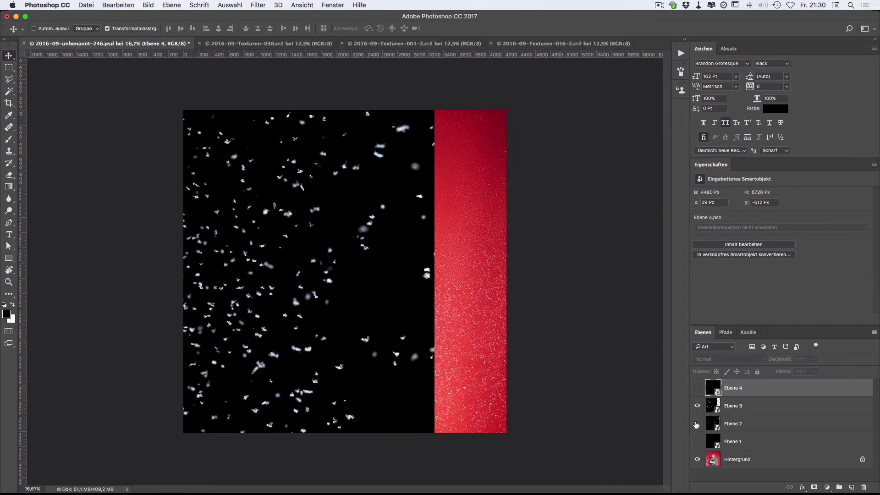
left_click(697, 405)
left_click(697, 424)
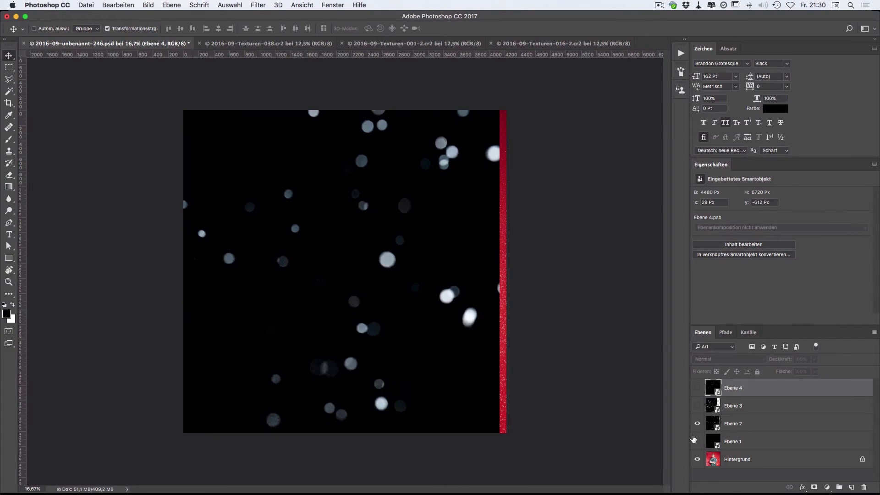
left_click(776, 426)
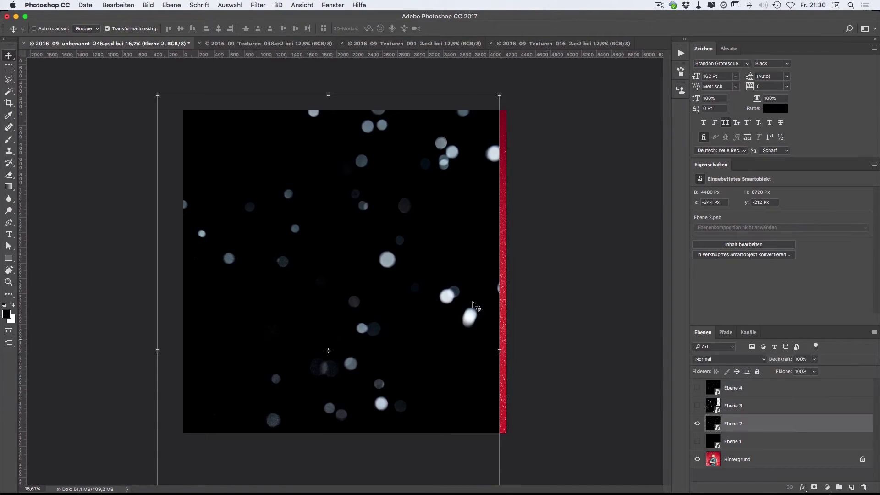
left_click_drag(447, 346, 459, 264)
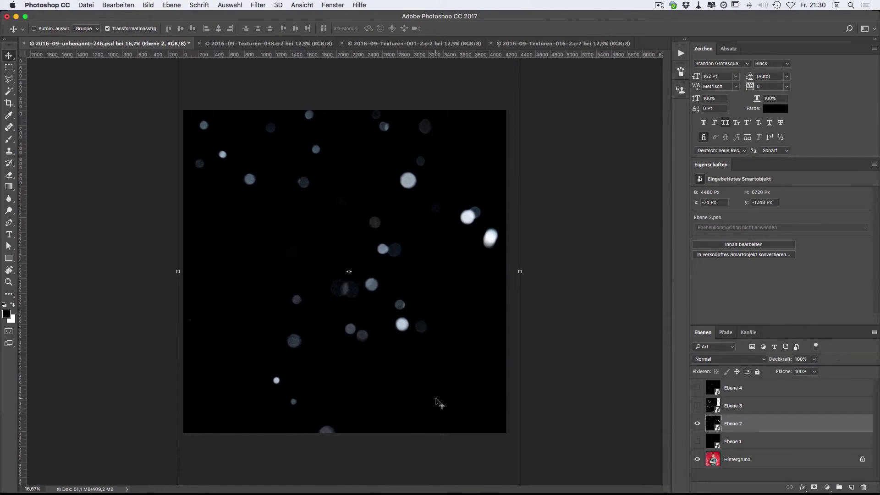
Set Ebene 2 to Negativ multiplizieren, nudge it right and down, and set opacity to 72%
left_click(712, 359)
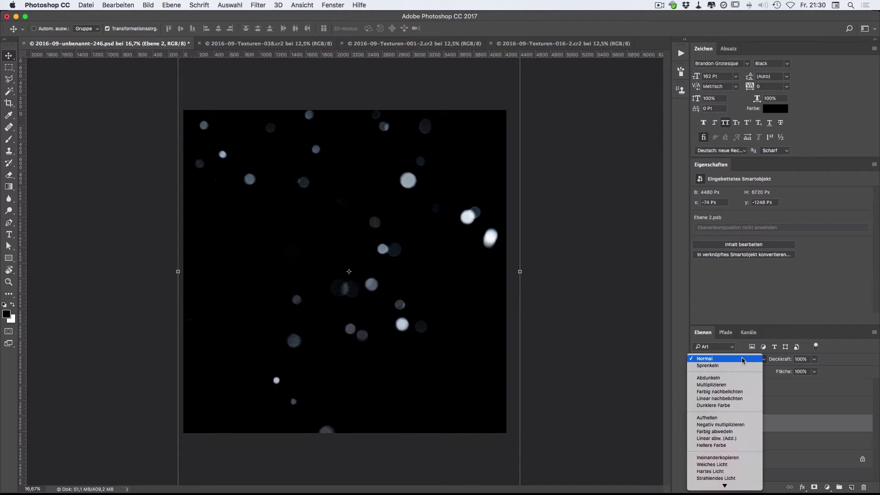
left_click(731, 412)
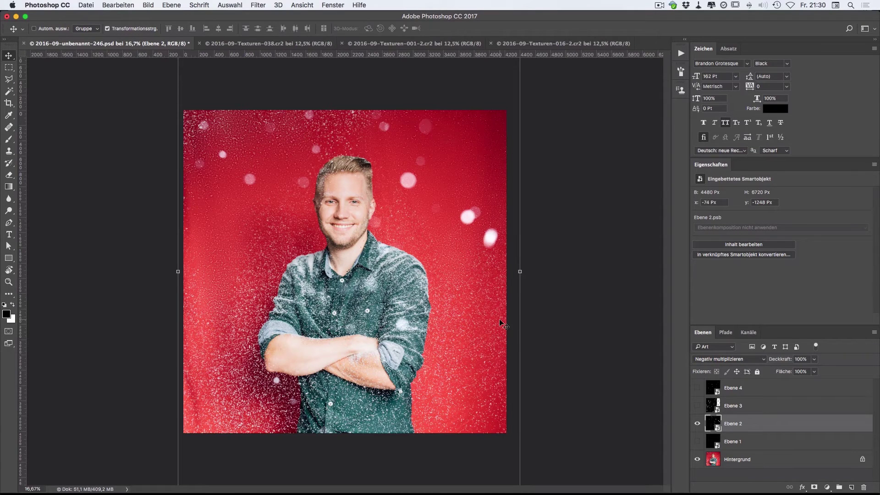
mouse_move(433, 230)
left_mouse_down()
mouse_move(448, 235)
mouse_move(426, 234)
mouse_move(447, 266)
mouse_move(444, 236)
mouse_move(464, 320)
left_mouse_up()
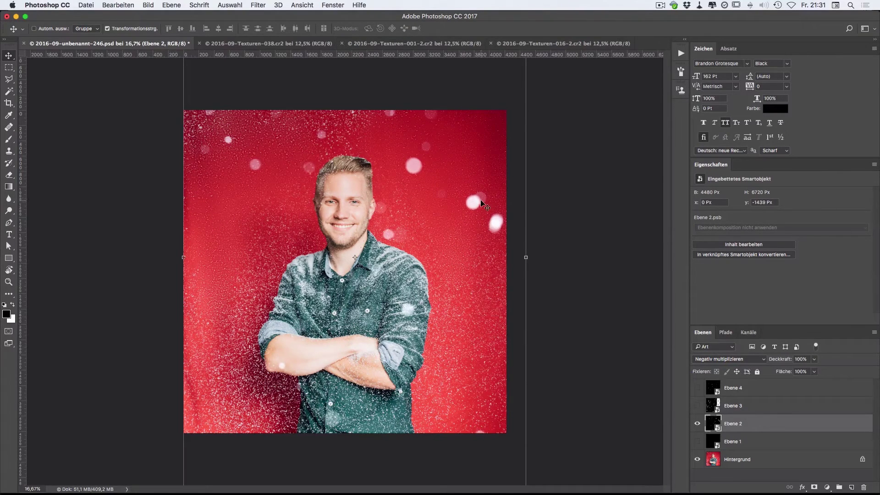
left_click(815, 359)
left_click_drag(815, 371, 805, 373)
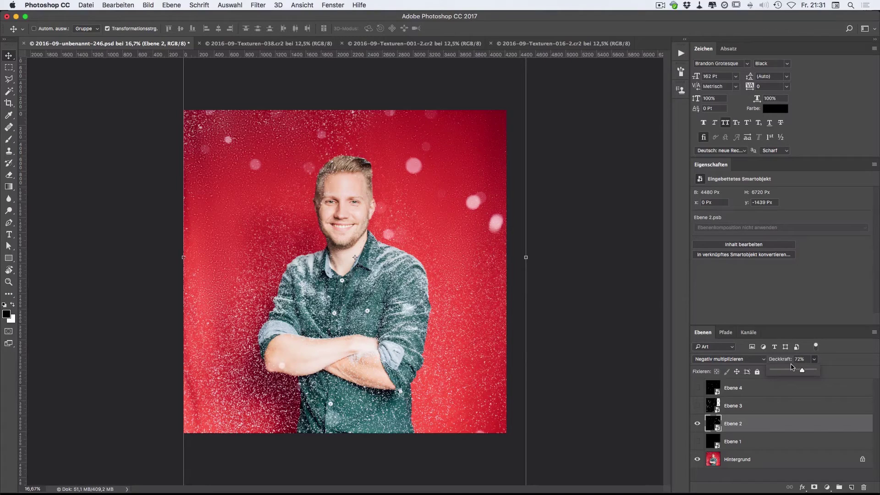
left_click(837, 351)
Show Ebene 3, scale it to 50.76% and rotate it about 93° over the head
left_click(697, 407)
left_click(733, 405)
mouse_move(358, 331)
left_mouse_down()
mouse_move(449, 331)
mouse_move(440, 309)
left_mouse_up()
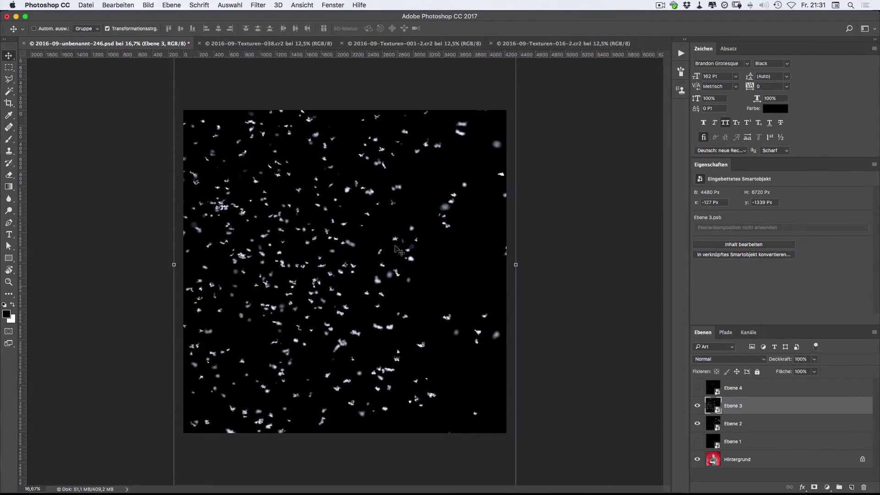
key("super+minus")
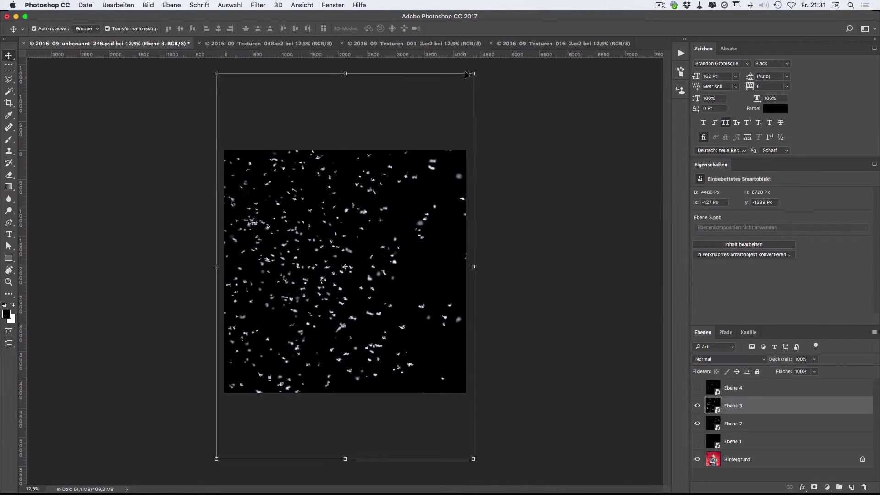
left_click_drag(474, 73, 378, 215)
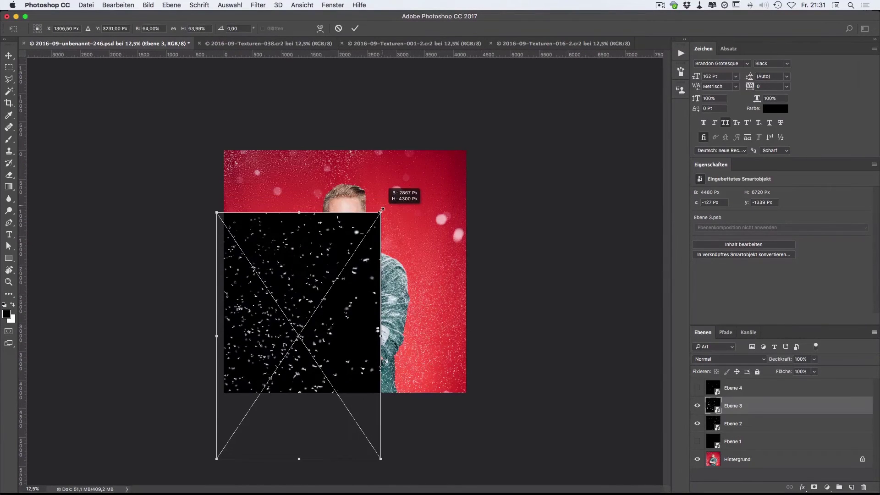
left_click_drag(381, 269, 388, 170)
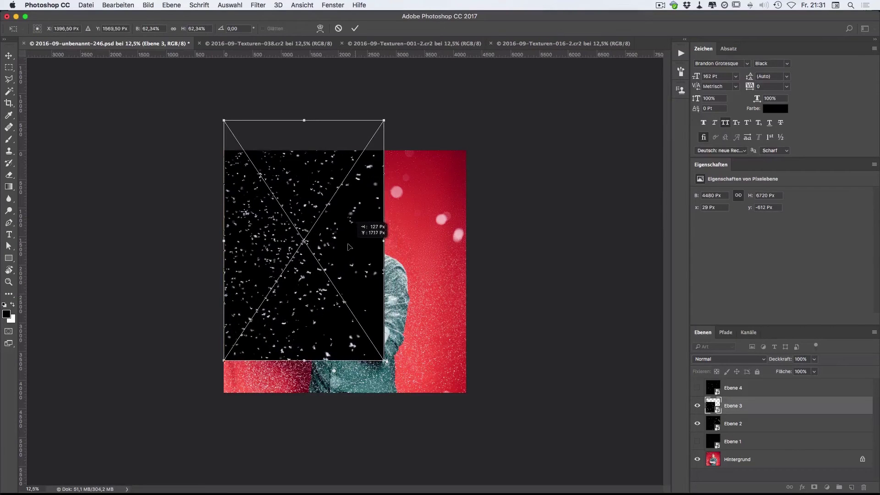
mouse_move(384, 119)
left_mouse_down()
mouse_move(354, 164)
mouse_move(395, 180)
left_mouse_up()
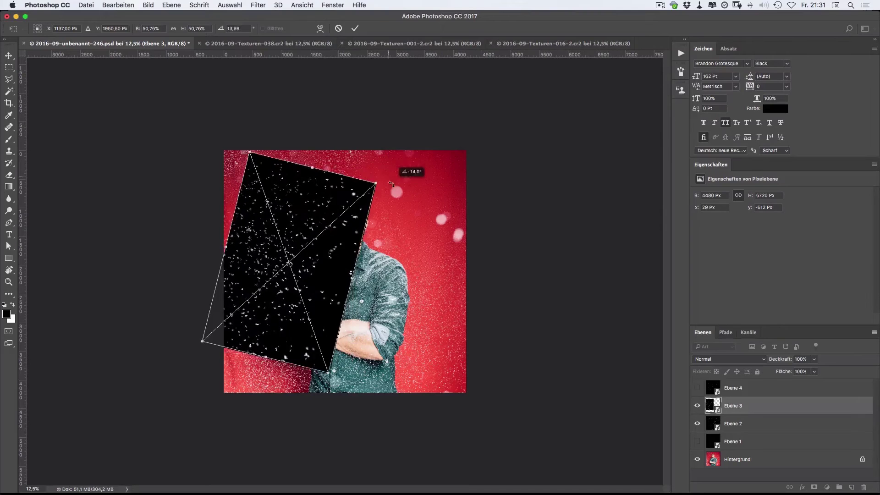
left_click_drag(311, 278, 310, 273)
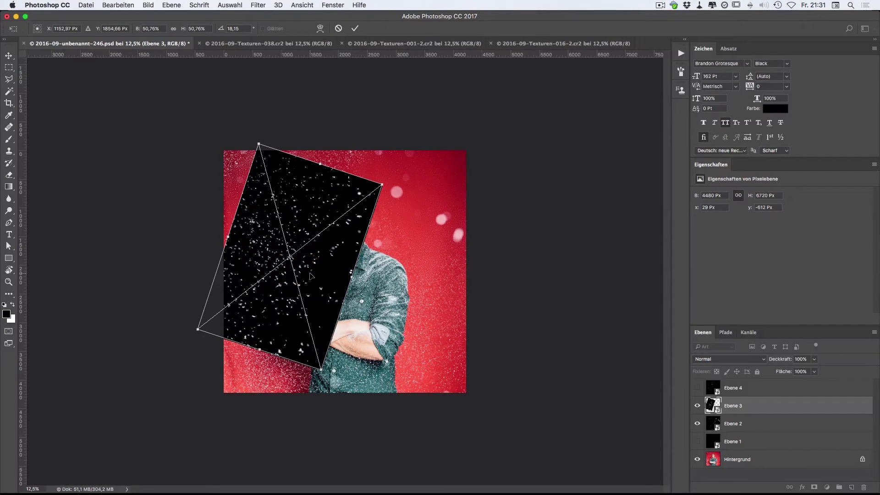
mouse_move(396, 170)
left_mouse_down()
mouse_move(403, 298)
mouse_move(442, 262)
left_mouse_up()
Commit the transform, blend Ebene 3 in Negativ multiplizieren, and Alt-drag a copy lower down
left_click(355, 28)
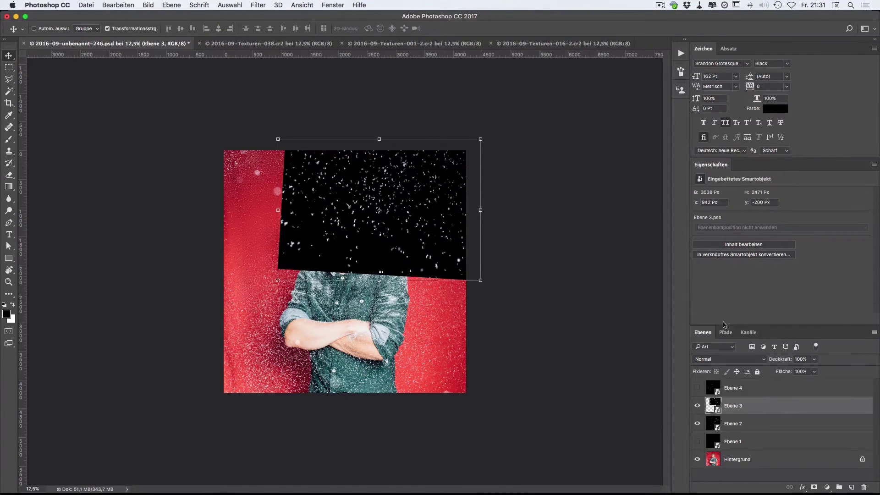
left_click(755, 360)
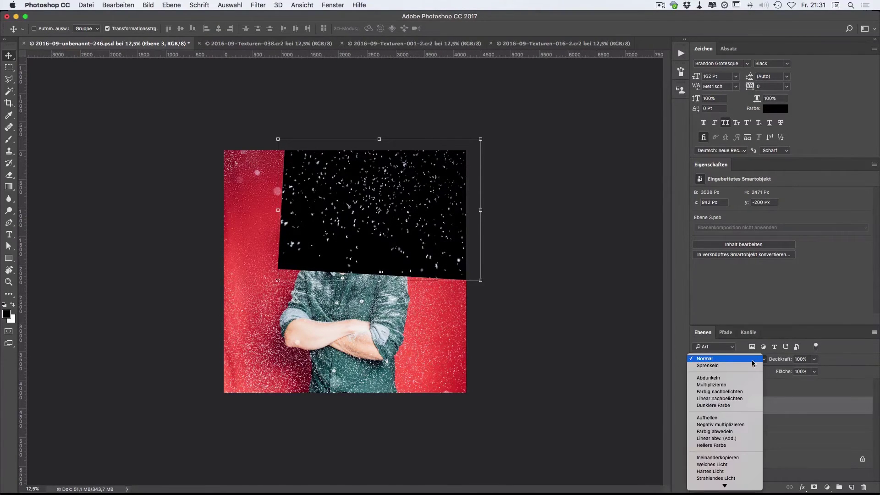
left_click(729, 425)
mouse_move(436, 239)
left_mouse_down()
mouse_move(429, 254)
mouse_move(431, 227)
left_mouse_up()
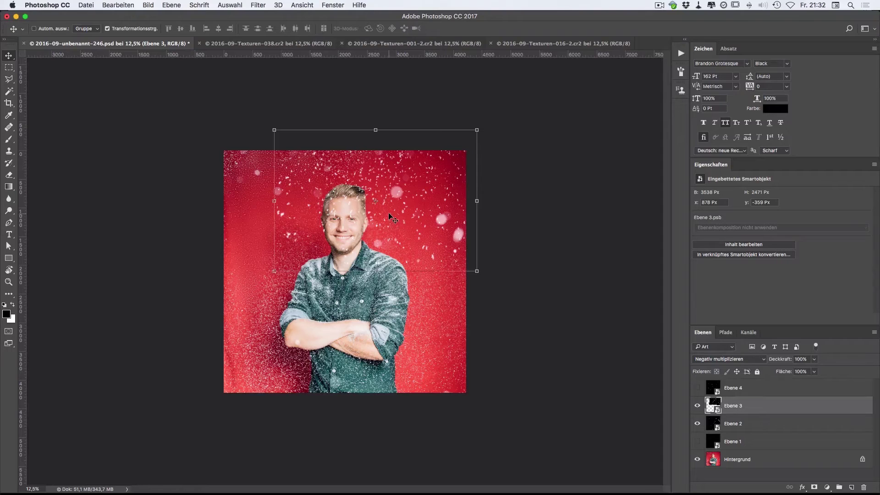
mouse_move(421, 187)
left_mouse_down()
mouse_move(413, 339)
mouse_move(411, 285)
mouse_move(270, 363)
mouse_move(253, 261)
mouse_move(284, 210)
mouse_move(258, 276)
left_mouse_up()
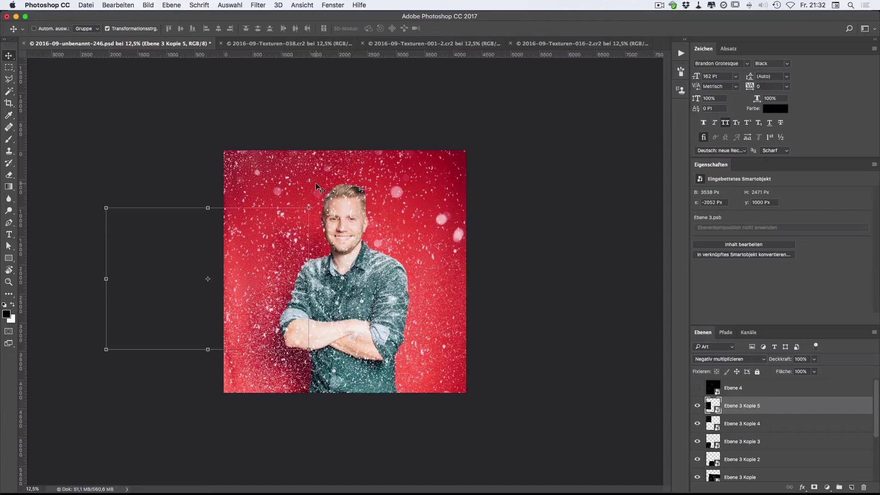
Rotate and commit the left-edge snow copy and Ebene 3 Kopie 4
left_click_drag(313, 198, 299, 184)
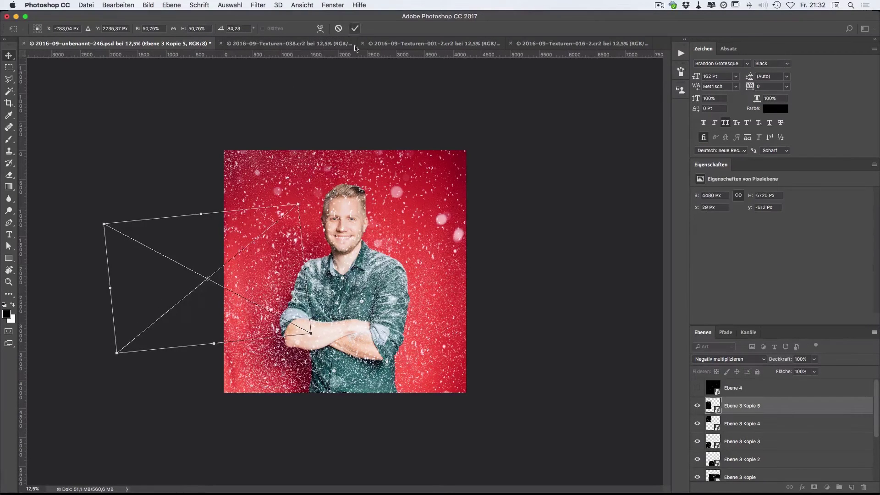
key("Return")
left_click(779, 427)
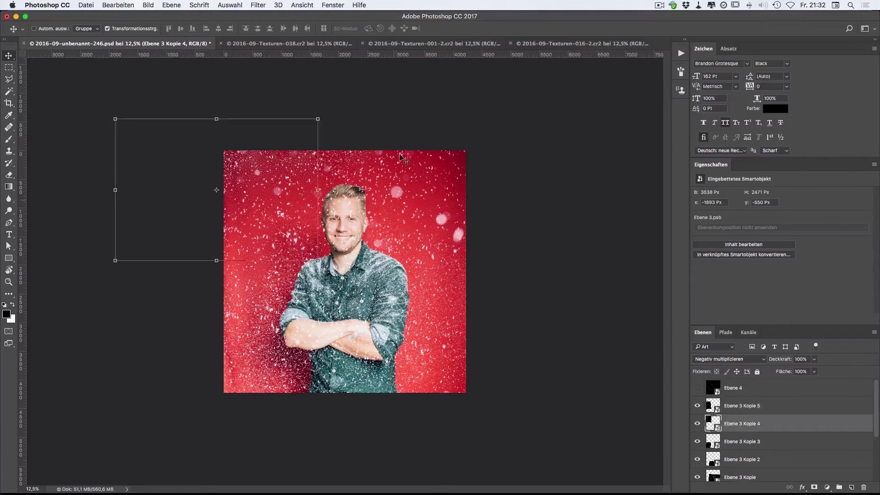
left_click_drag(324, 112, 328, 122)
left_click_drag(282, 226, 289, 231)
left_click(354, 28)
Rotate Ebene 3 Kopie 3 and move it toward the lower left, then check the full view
left_click(753, 442)
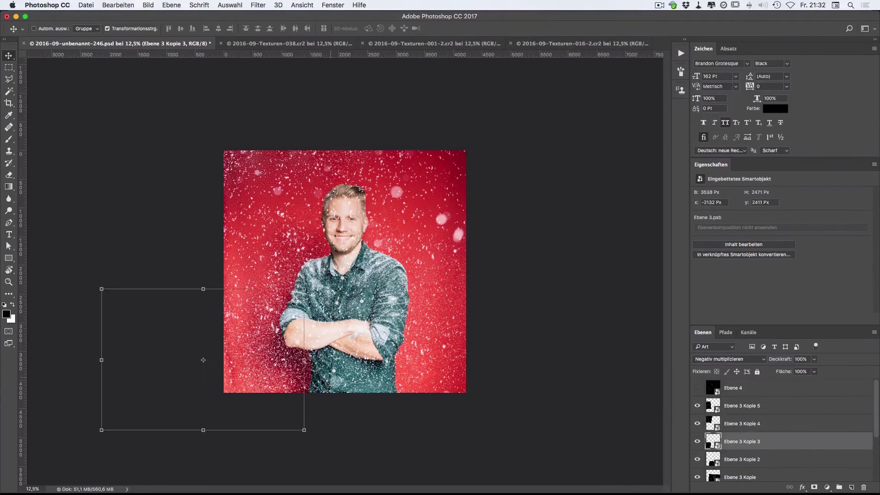
mouse_move(309, 436)
left_mouse_down()
mouse_move(309, 444)
mouse_move(305, 428)
left_mouse_up()
left_click_drag(261, 374, 252, 378)
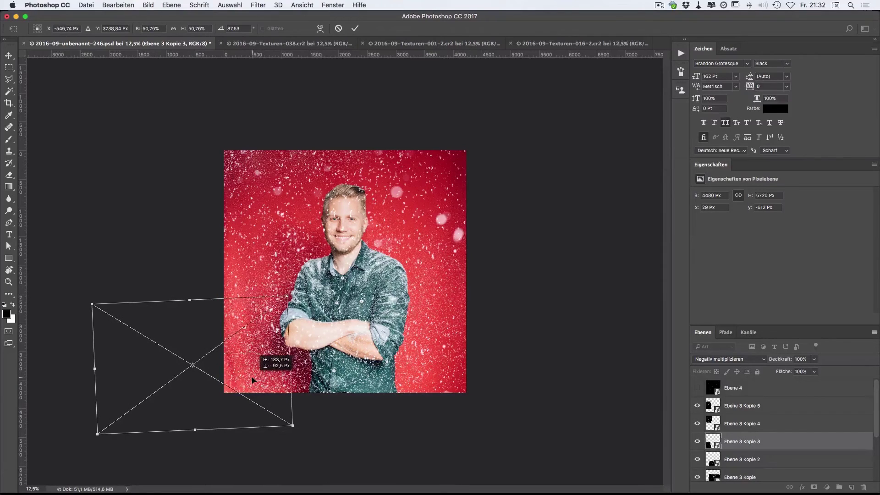
left_click(354, 29)
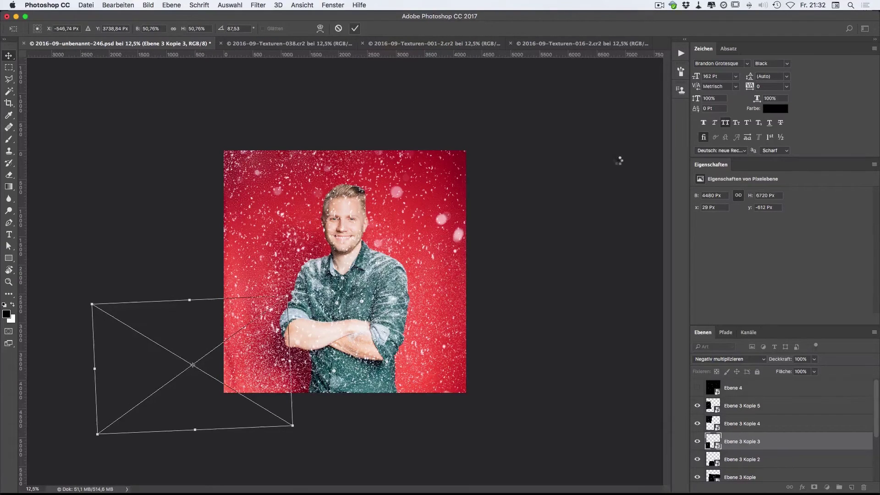
key("super+plus")
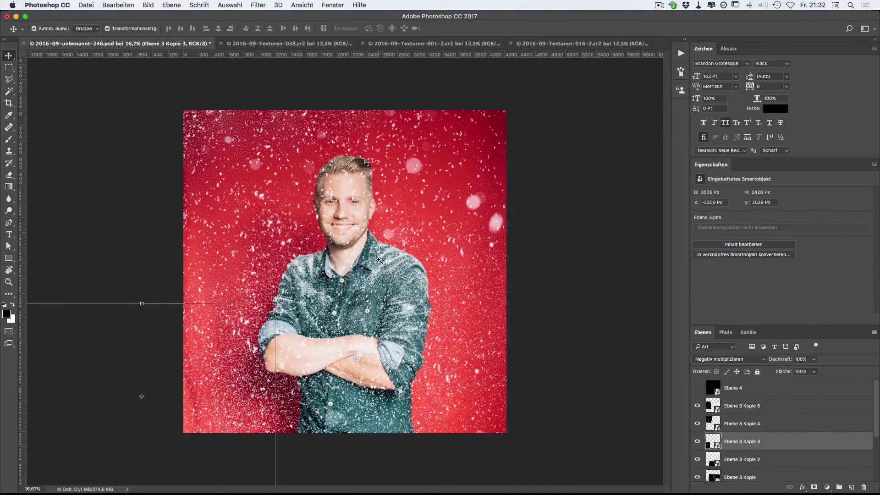
left_click(379, 259)
key("super+minus")
Select all snow layers from Ebene 3 Kopie 5 down to Ebene 3
left_click(750, 405)
left_click_drag(876, 406, 877, 426)
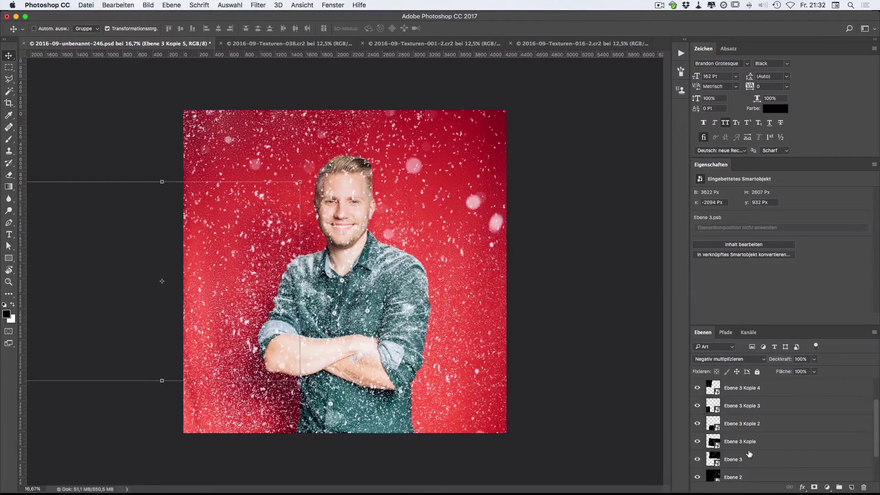
left_click(764, 454, "shift")
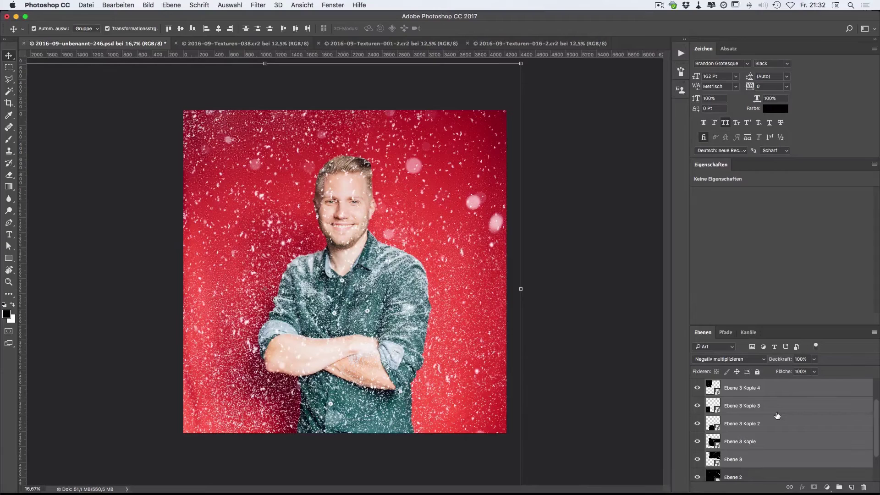
Group the snow copies and lower the group's opacity
key("ctrl+g")
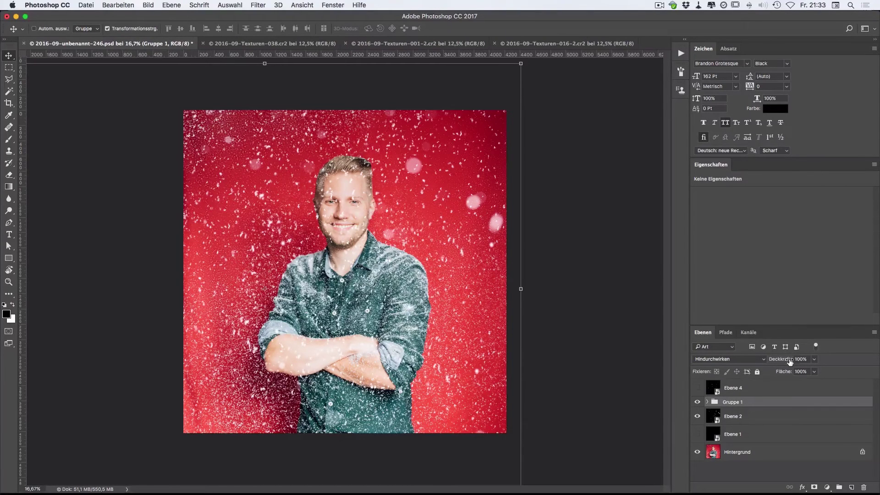
left_click_drag(818, 361, 806, 373)
left_click_drag(803, 374, 801, 373)
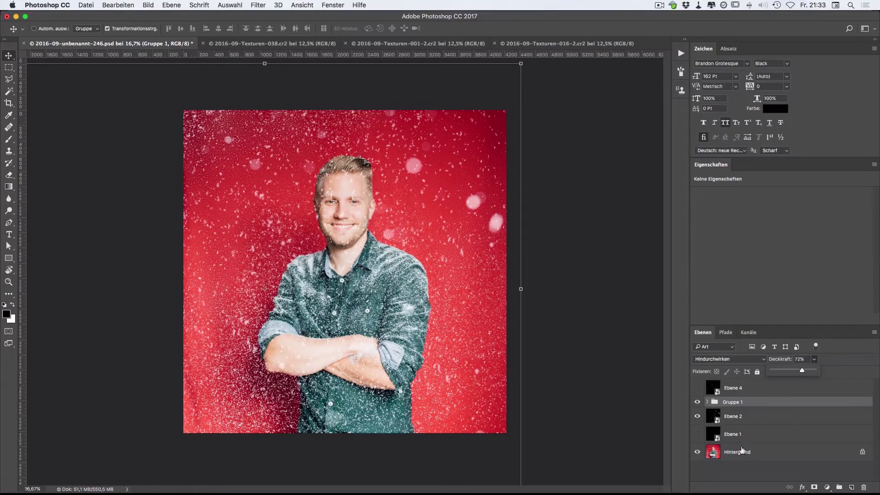
Show the Ebene 4 snow layer, blend it in Negativ multiplizieren, and shift it over the photo
left_click(754, 393)
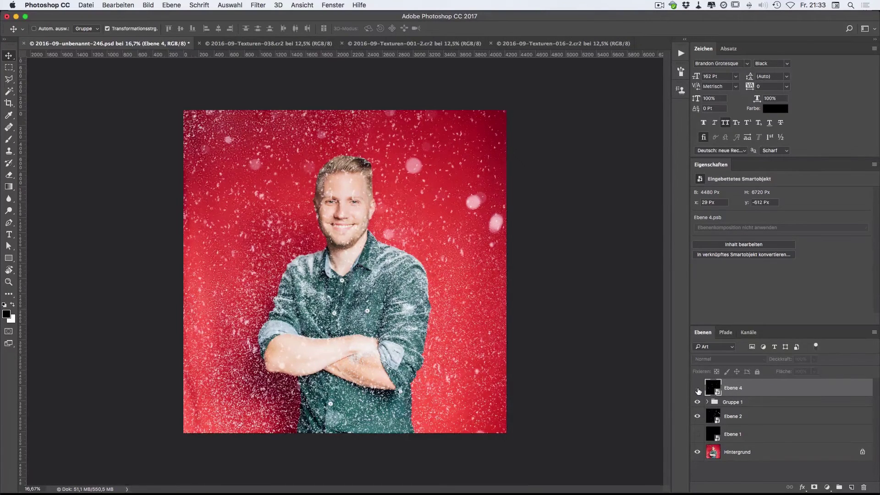
left_click(697, 388)
mouse_move(469, 355)
left_mouse_down()
mouse_move(448, 325)
mouse_move(455, 366)
left_mouse_up()
left_click(759, 360)
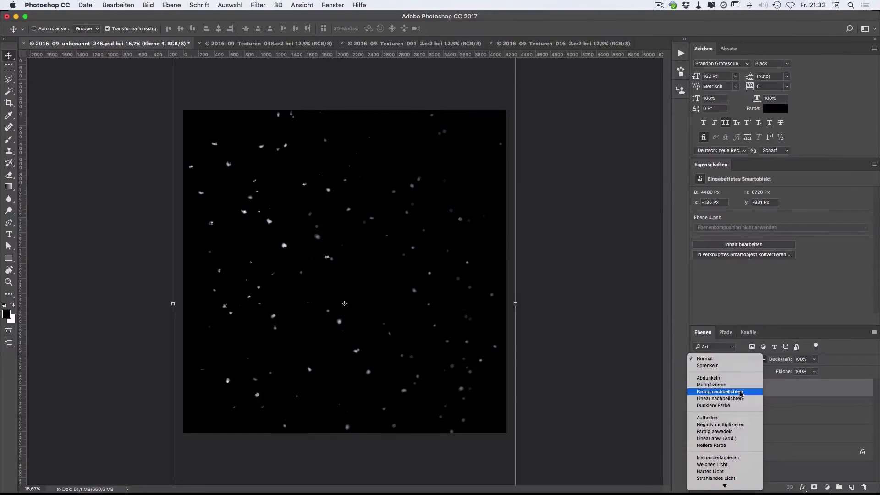
left_click(743, 425)
left_click_drag(463, 341, 477, 333)
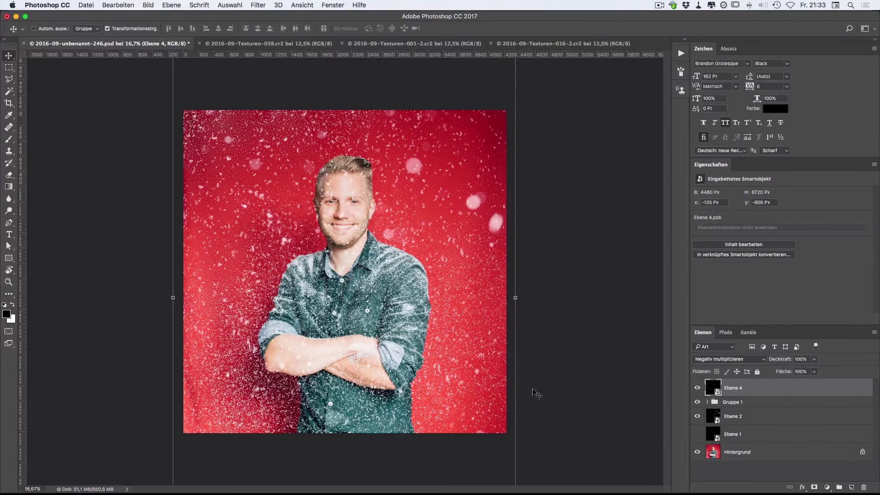
Show the Ebene 1 bokeh layer and move it to the top of the stack
left_click(697, 433)
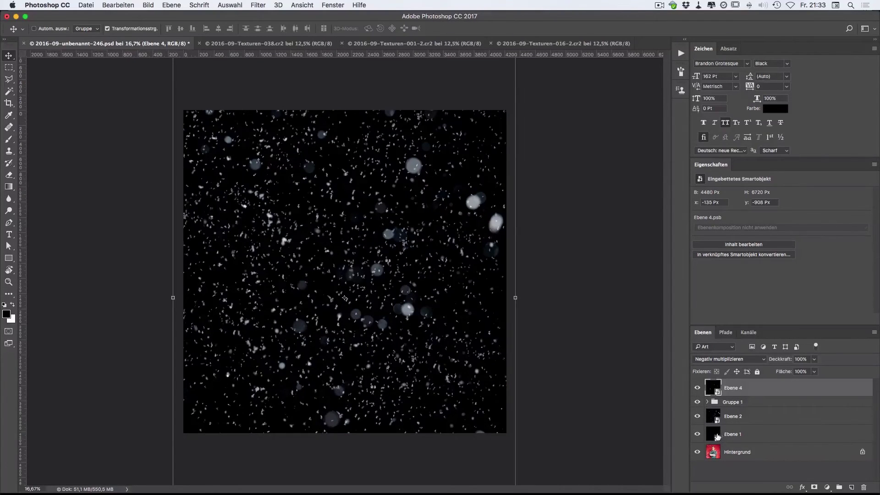
left_click(764, 434)
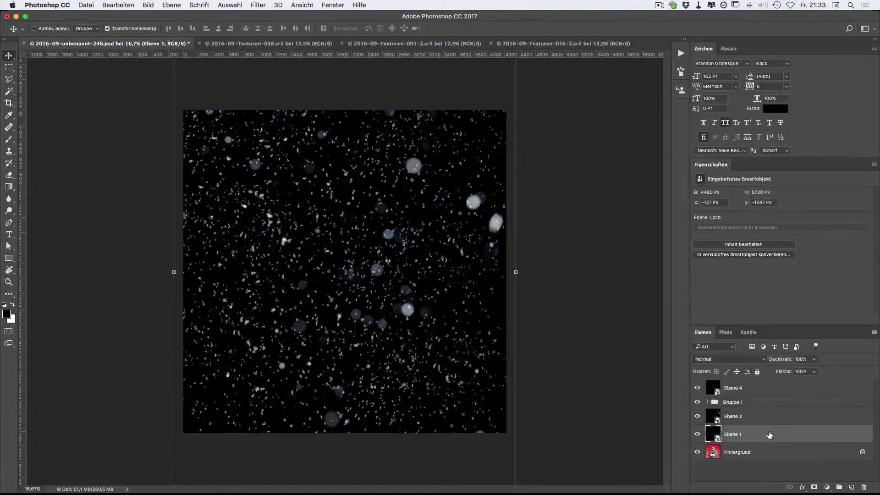
left_click_drag(762, 373, 763, 387)
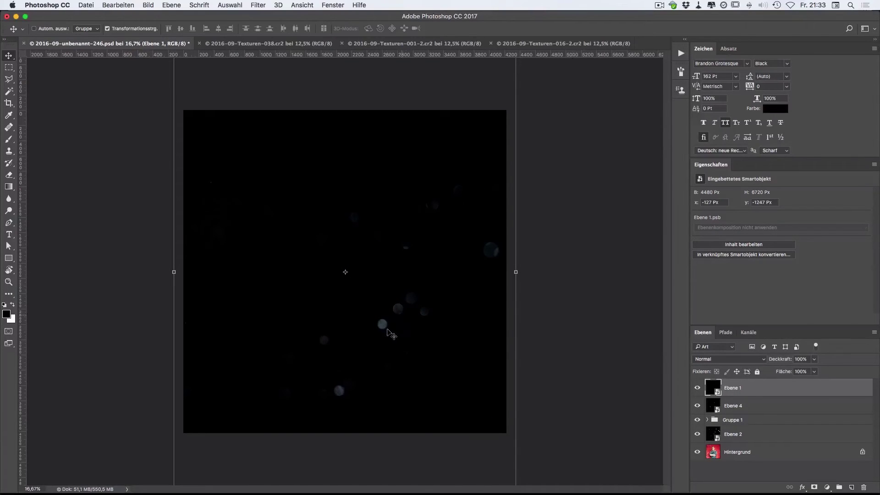
Blend Ebene 1 in Negativ multiplizieren mode and shift the bokeh texture up and left
left_click(729, 358)
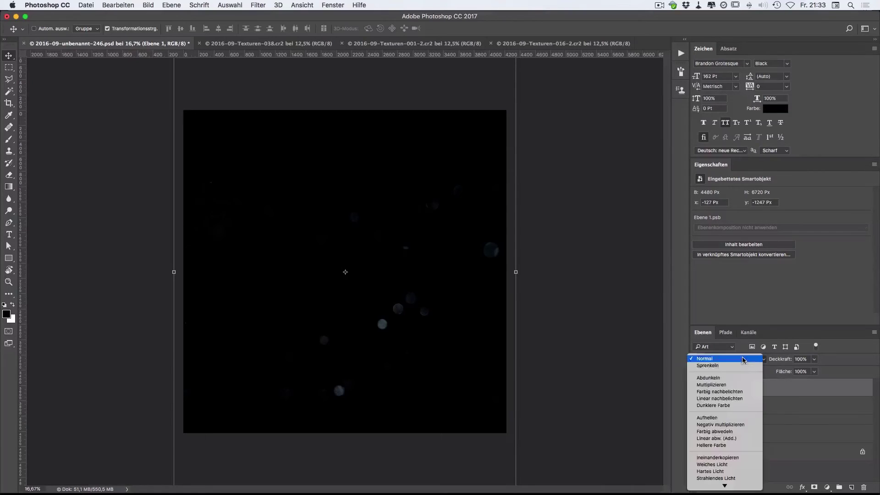
left_click(738, 387)
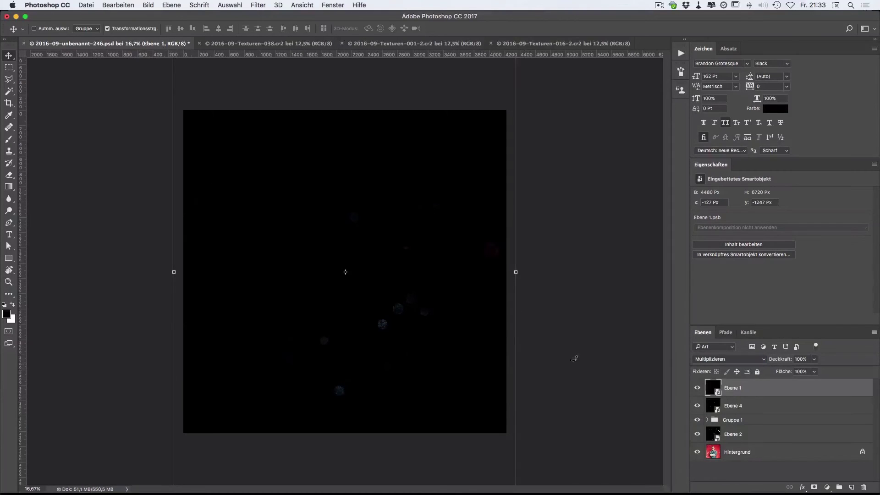
left_click(756, 360)
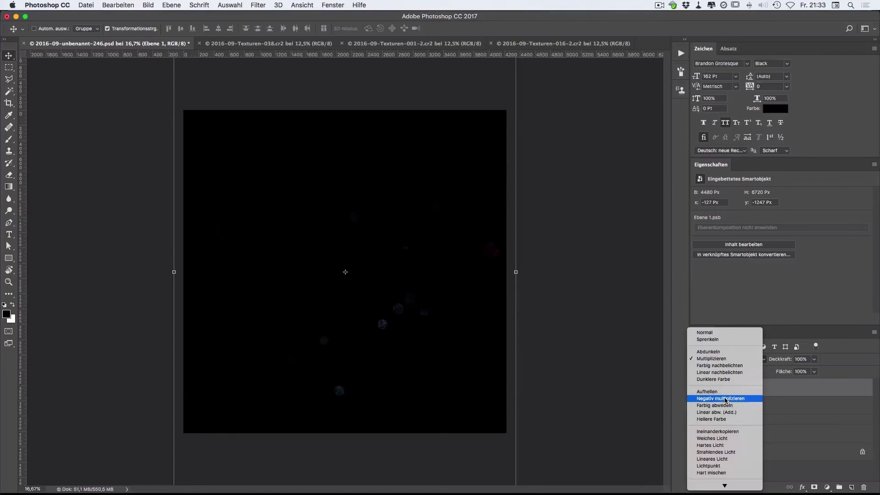
left_click(728, 399)
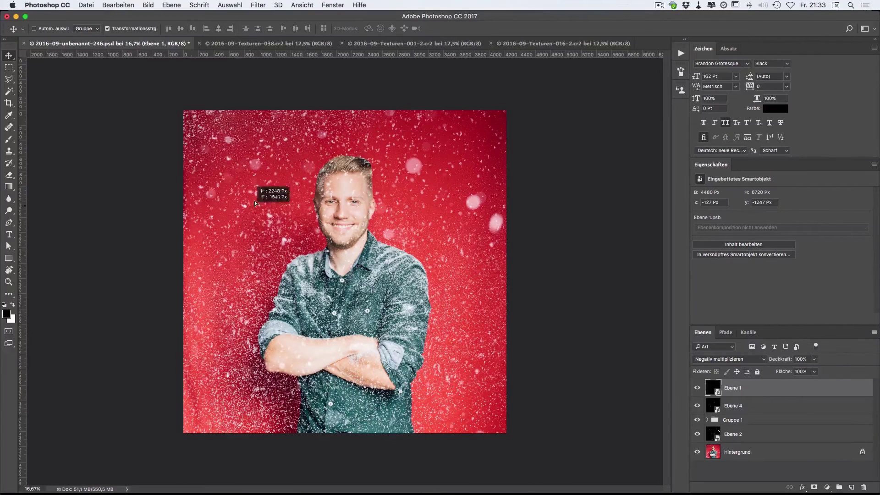
left_click_drag(263, 198, 243, 249)
mouse_move(235, 253)
left_mouse_down()
mouse_move(217, 251)
mouse_move(223, 285)
mouse_move(217, 271)
left_mouse_up()
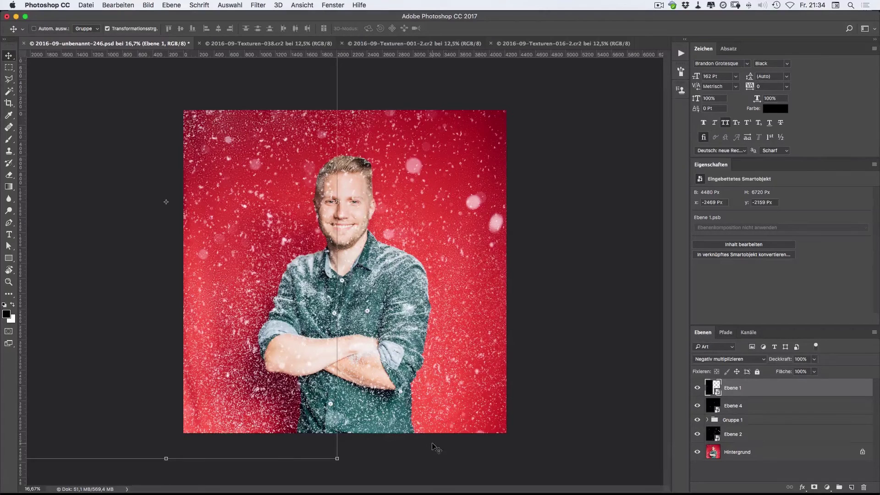
Group the texture layers Ebene 1 through Ebene 2 into Gruppe 2 and add a layer mask
left_click(750, 435, "shift")
key("super+g")
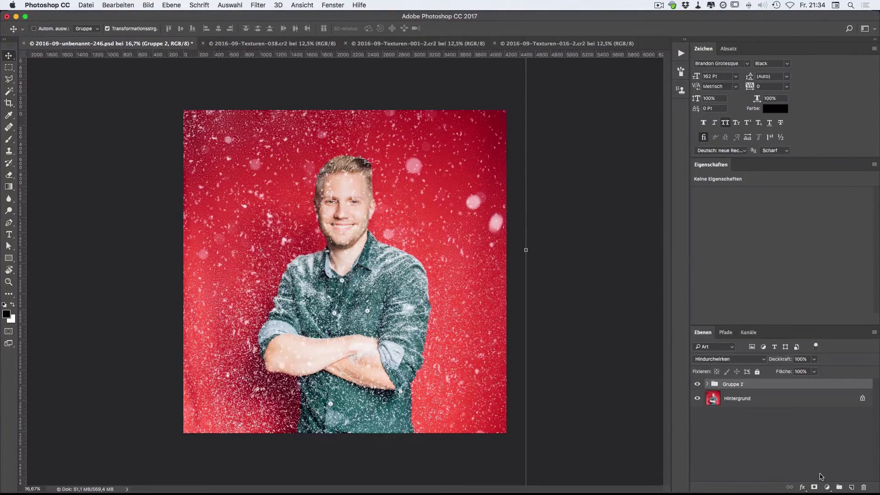
left_click(814, 487)
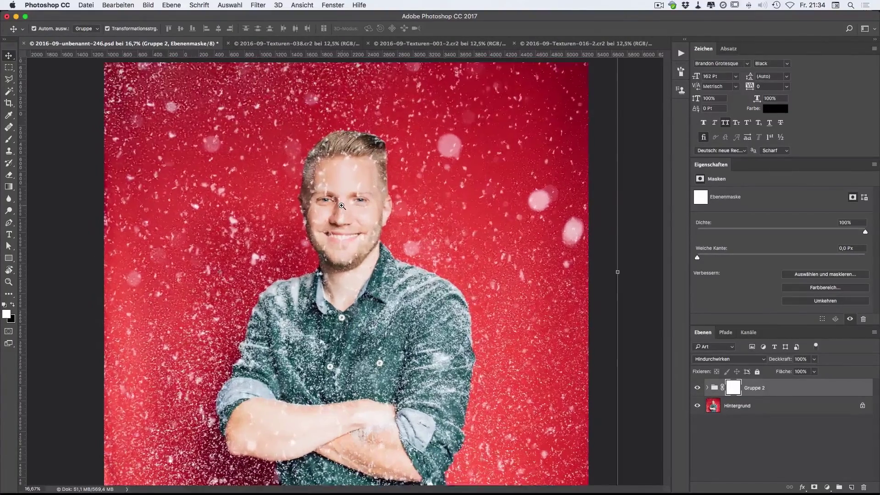
left_click(339, 194)
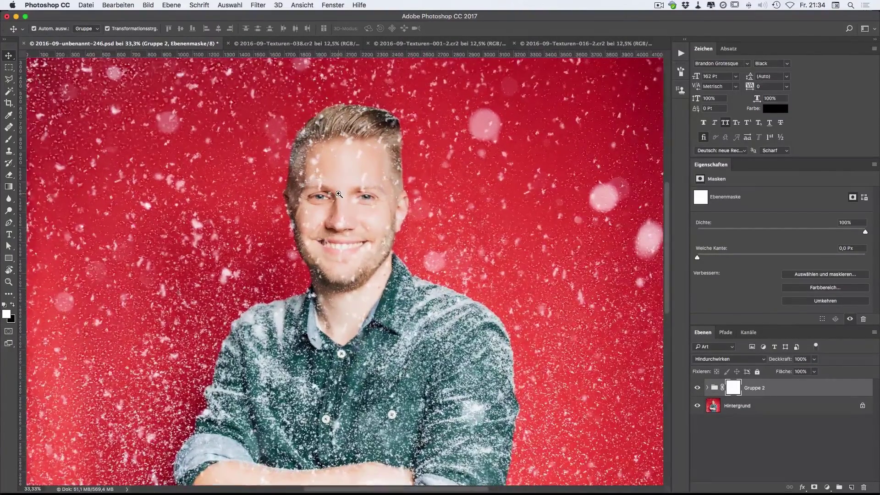
left_click(339, 194)
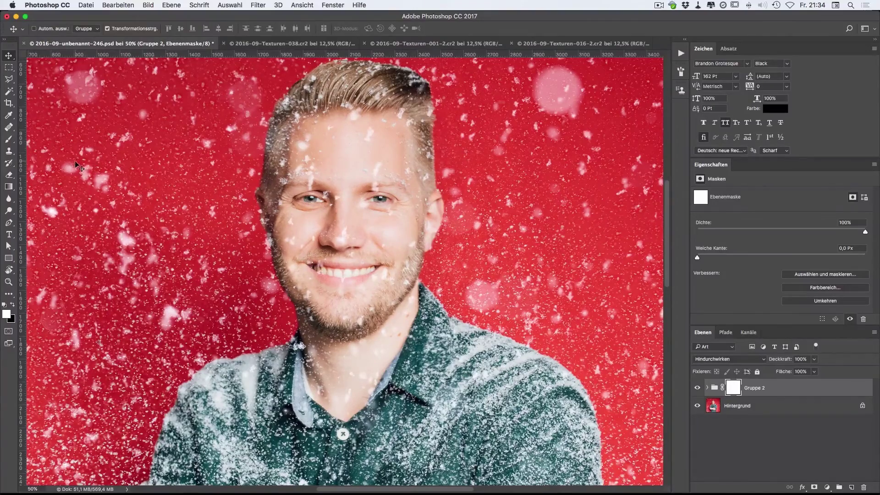
Paint black on the Gruppe 2 mask with an enlarged brush to clear snow from face and neck
key("b")
left_click(12, 305)
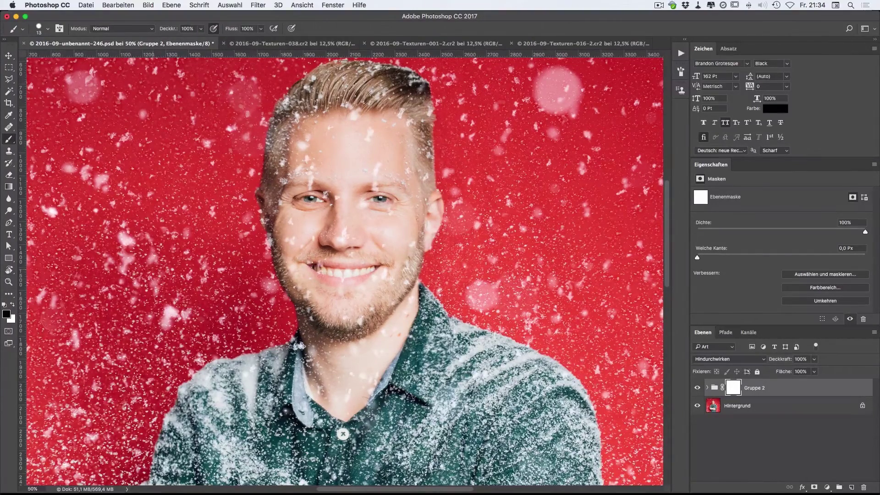
right_click(314, 223)
left_click_drag(381, 245, 404, 244)
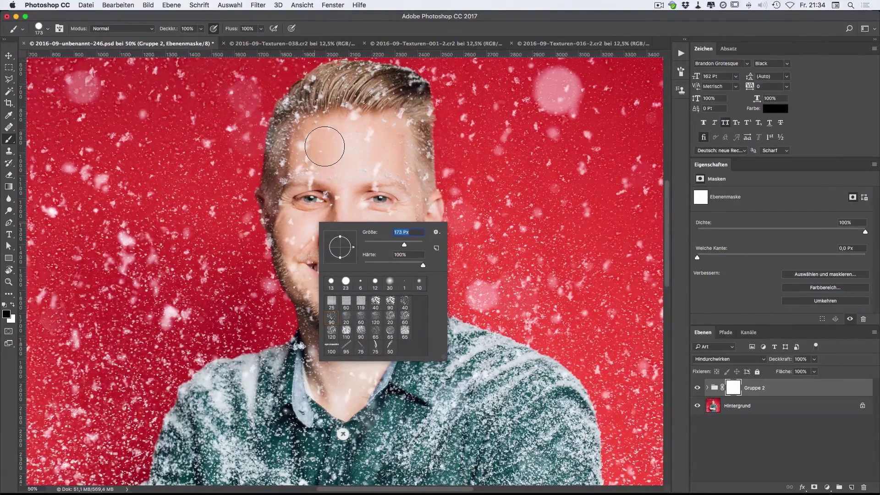
left_click(324, 164)
mouse_move(308, 214)
left_mouse_down()
mouse_move(408, 146)
mouse_move(304, 274)
mouse_move(360, 134)
mouse_move(397, 123)
mouse_move(379, 319)
mouse_move(360, 356)
mouse_move(327, 342)
mouse_move(314, 351)
mouse_move(329, 364)
mouse_move(330, 350)
left_mouse_up()
left_click_drag(432, 272, 427, 193)
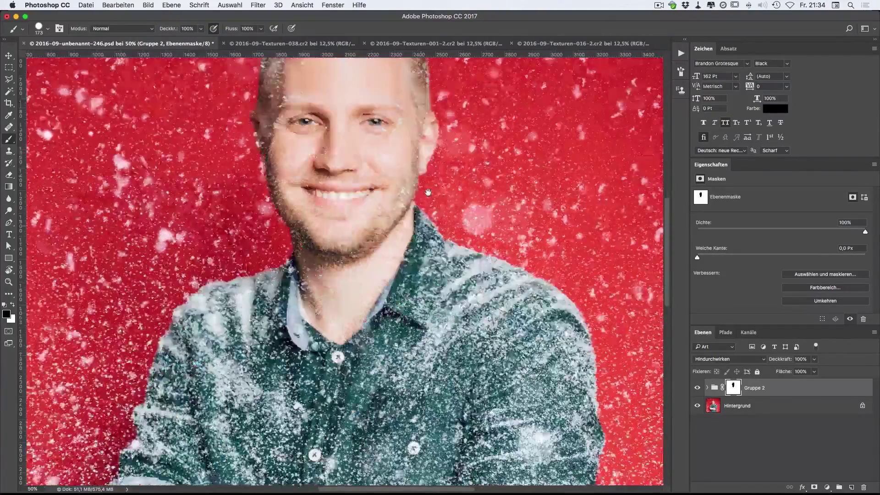
scroll(428, 192, "down", 10)
scroll(421, 198, "up", 5)
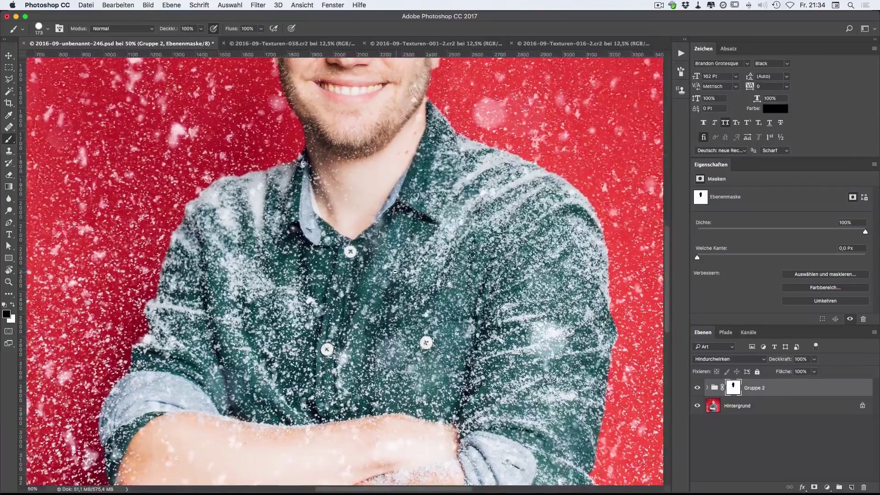
With a much larger, softer brush, mask the snow off both sleeves and the chest
key("ctrl+minus")
right_click(391, 271)
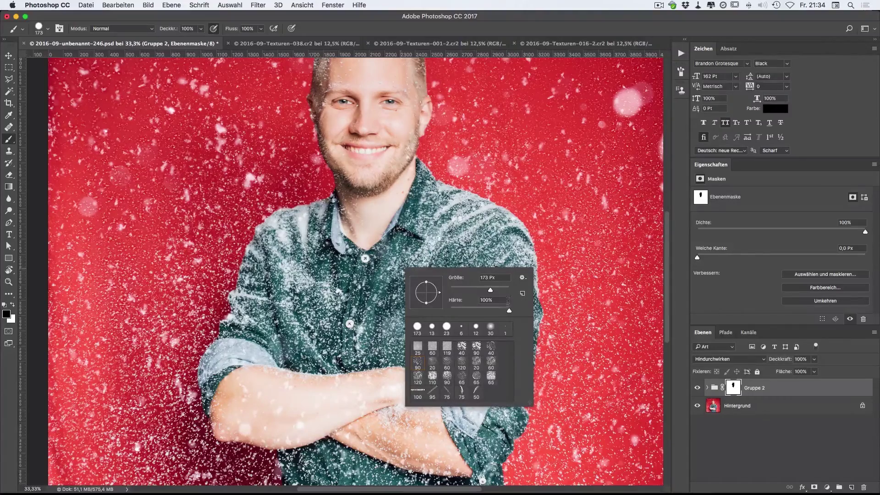
left_click(499, 289)
left_click_drag(508, 310, 474, 307)
key("Return")
left_click_drag(495, 258, 392, 316)
mouse_move(348, 295)
left_mouse_down()
mouse_move(316, 337)
mouse_move(387, 306)
left_mouse_up()
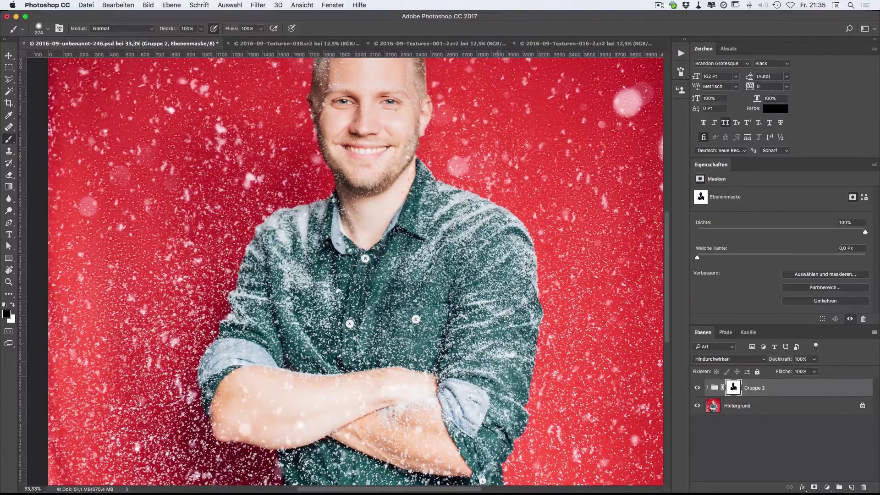
key("super+minus")
key("super+minus")
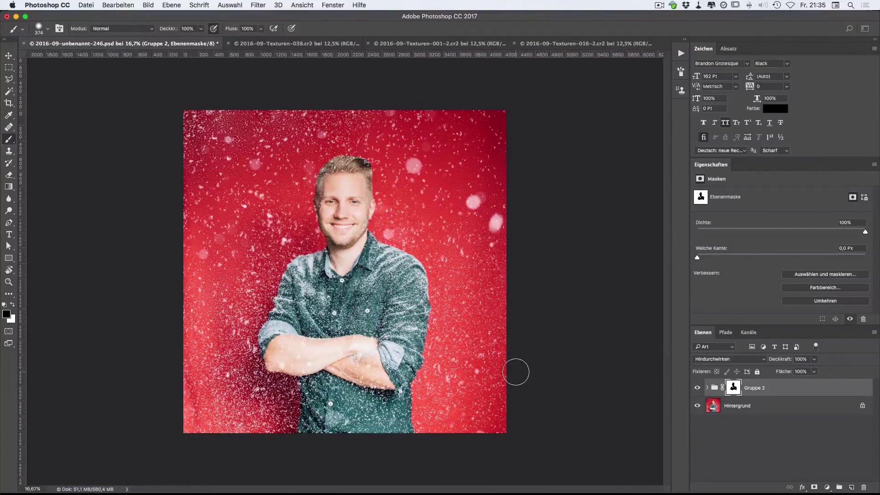
left_click(697, 389)
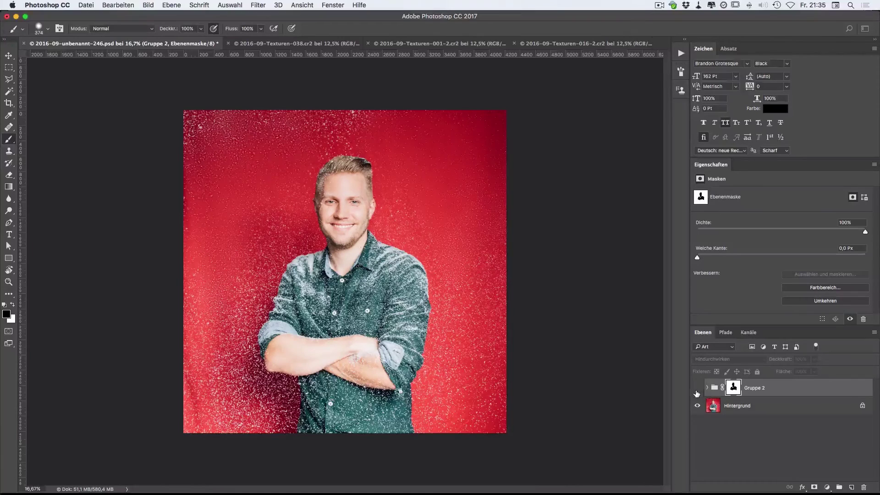
left_click(697, 389)
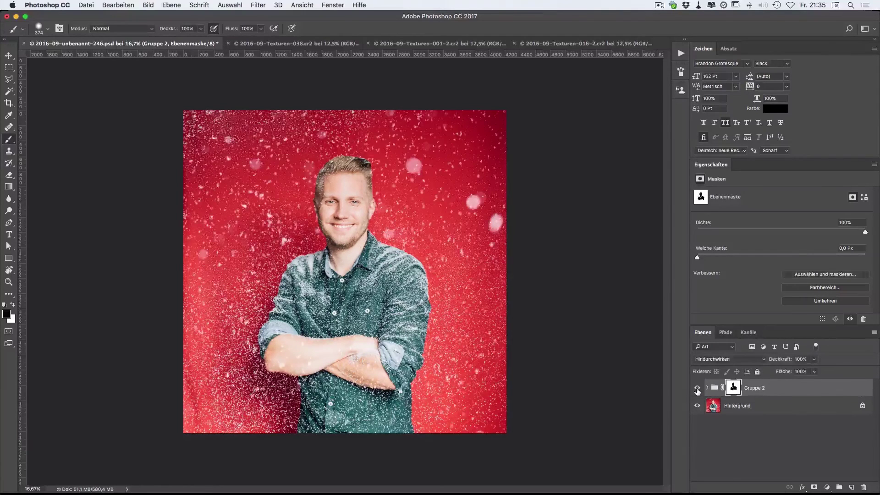